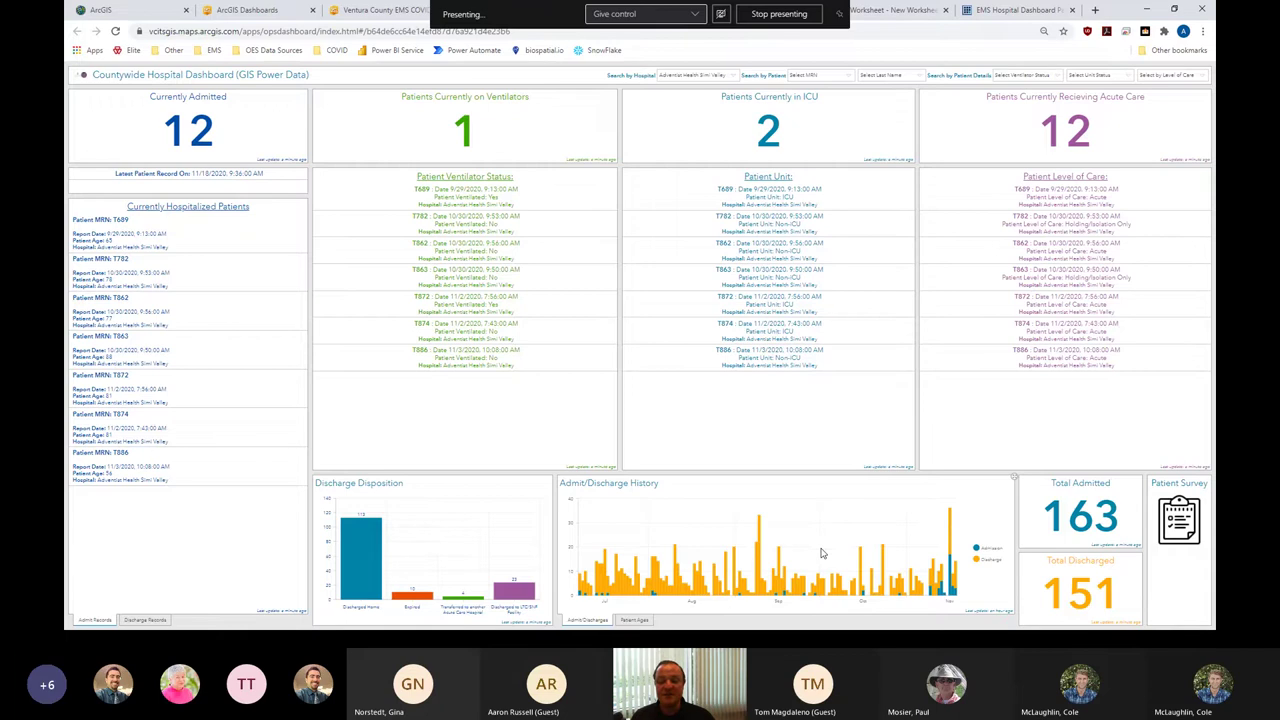
- Open the Patient Survey link from the hospital dashboard in a new tab and bring up the survey form in the maximized window
{"action": "right_click", "coordinate": [1160, 508]}
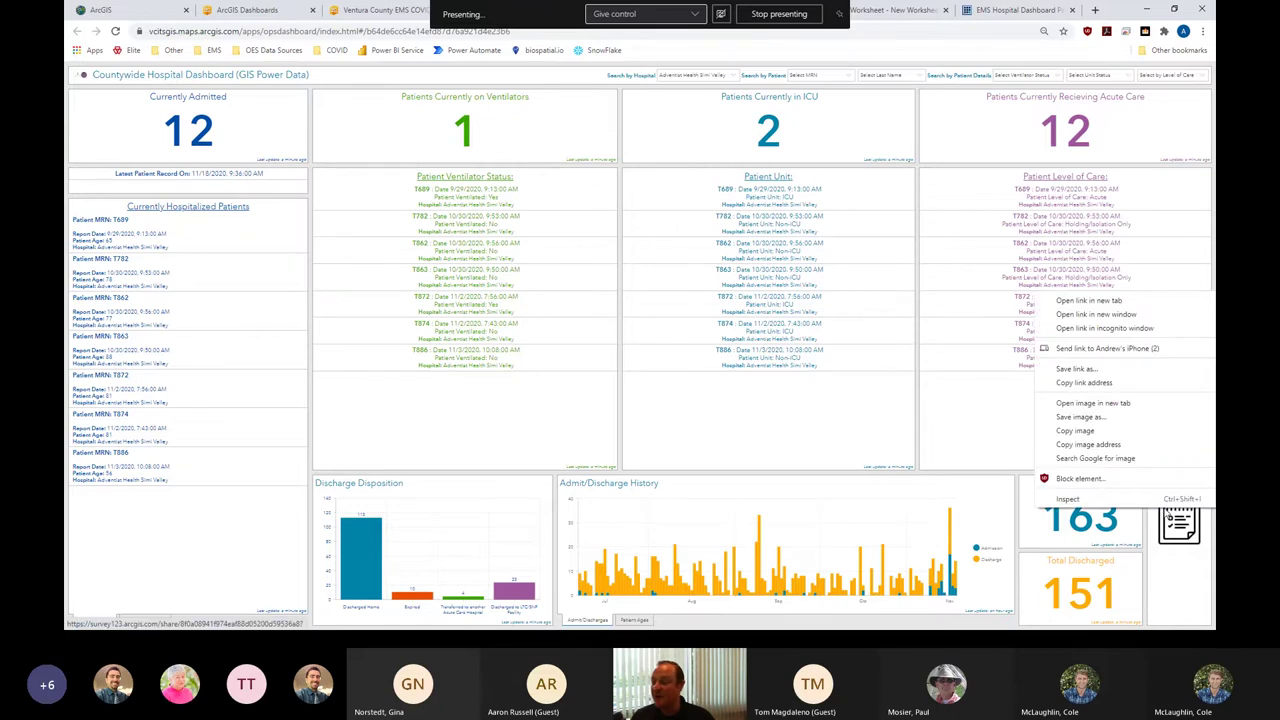
{"action": "left_click", "coordinate": [1170, 306]}
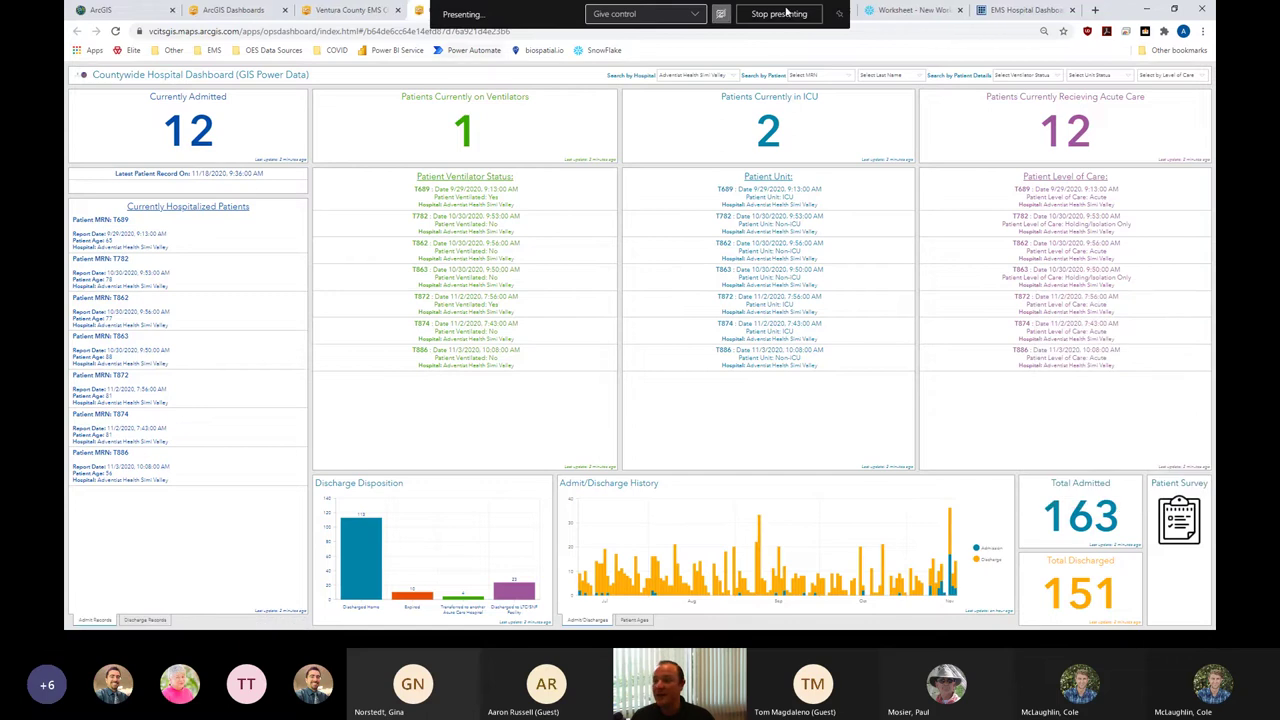
{"action": "double_click", "coordinate": [1110, 10]}
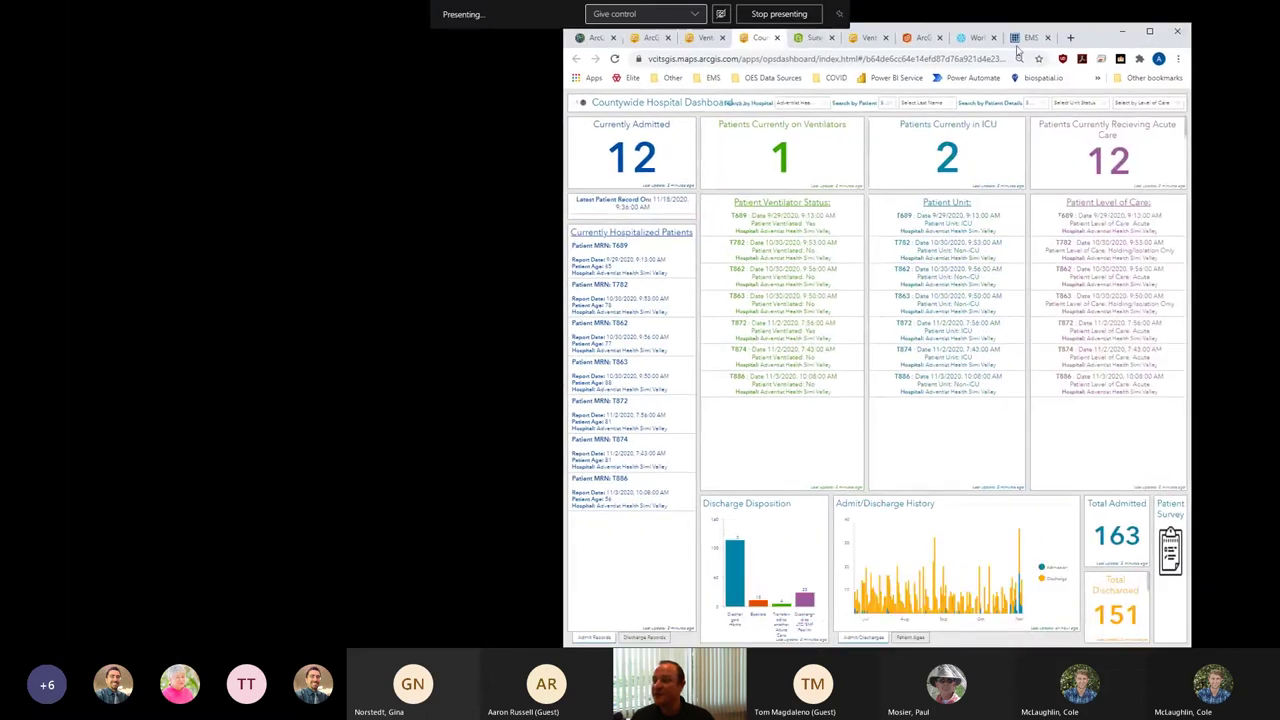
{"action": "left_click", "coordinate": [812, 38]}
{"action": "left_click", "coordinate": [1149, 31]}
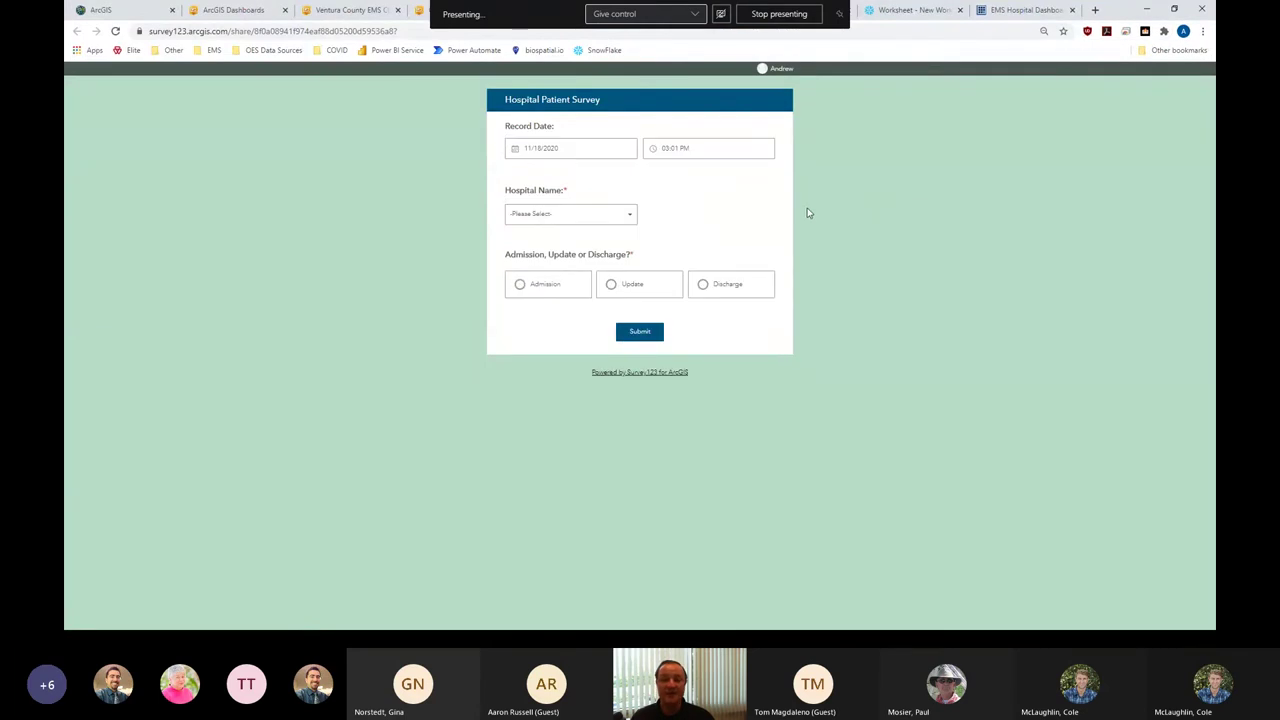
- Set the survey's hospital name to Community Memorial Hospital and the record type to Admission
{"action": "left_click", "coordinate": [617, 214]}
{"action": "left_click", "coordinate": [591, 255]}
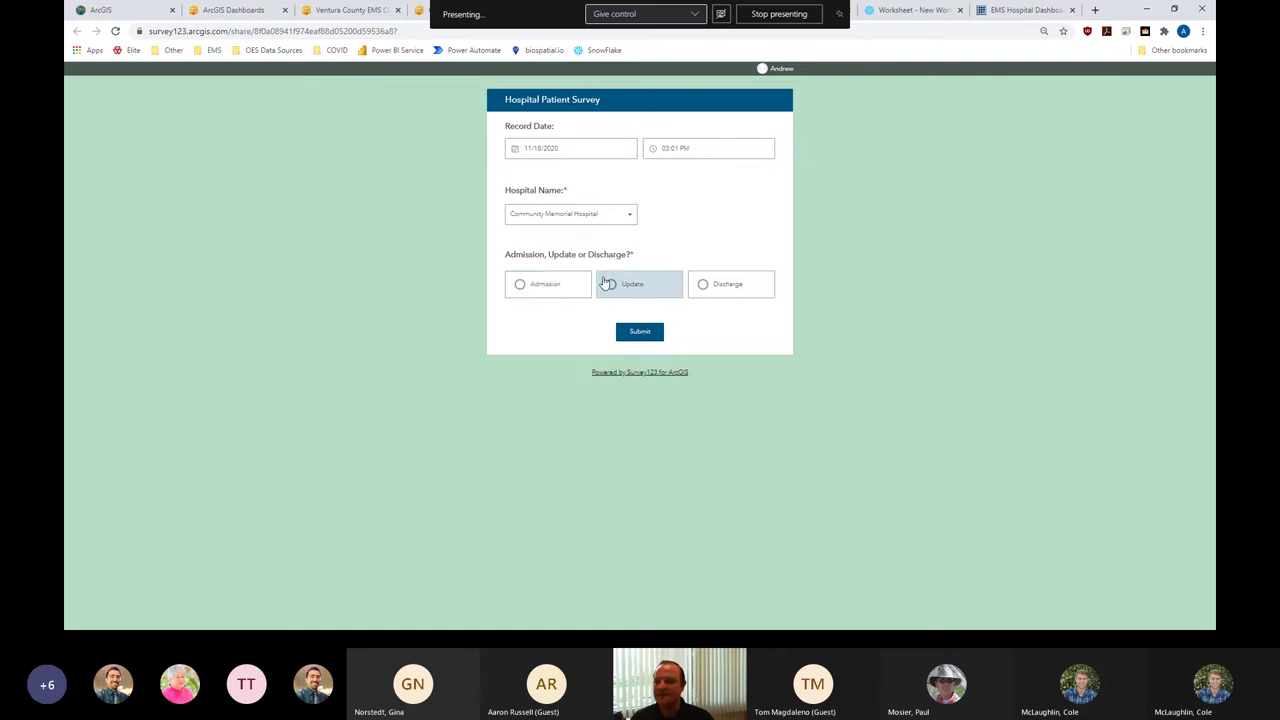
{"action": "left_click", "coordinate": [560, 285]}
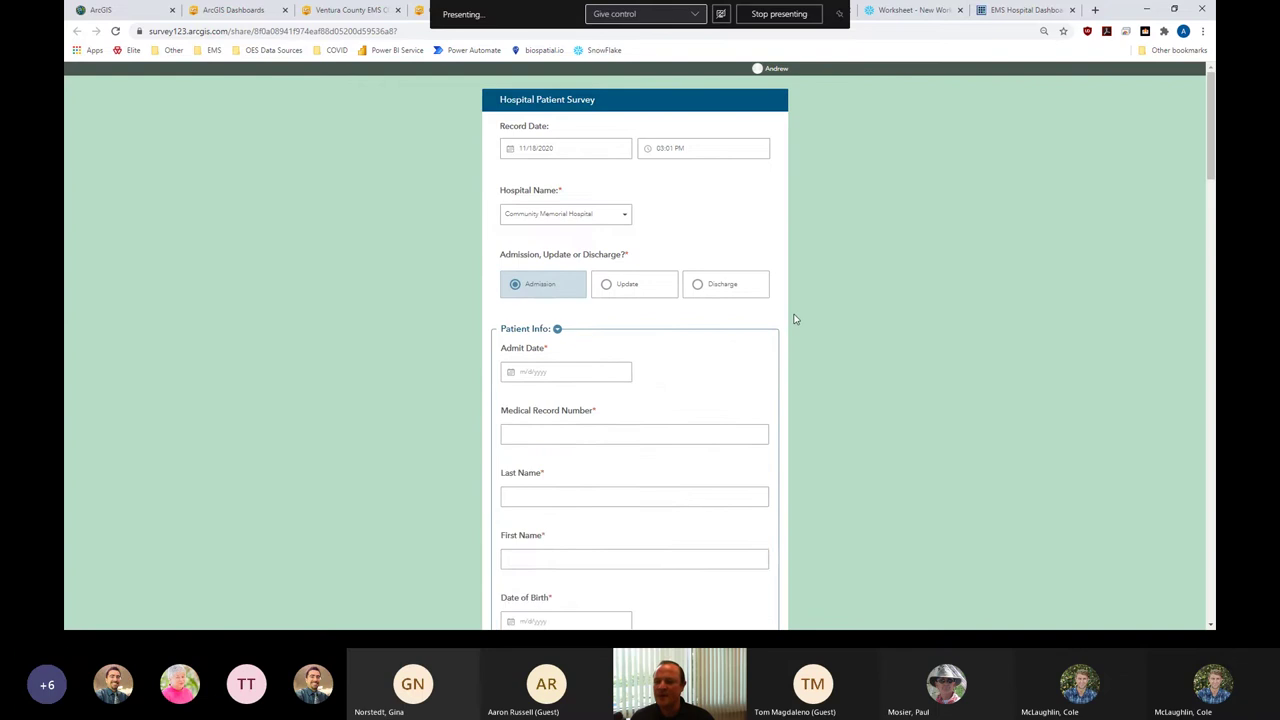
- Examine the admission form's patient info, level of care, residence, occupation, ethnicity and race questions down to Clinical Info
{"action": "scroll", "coordinate": [795, 320], "scroll_direction": "down", "scroll_amount": 2}
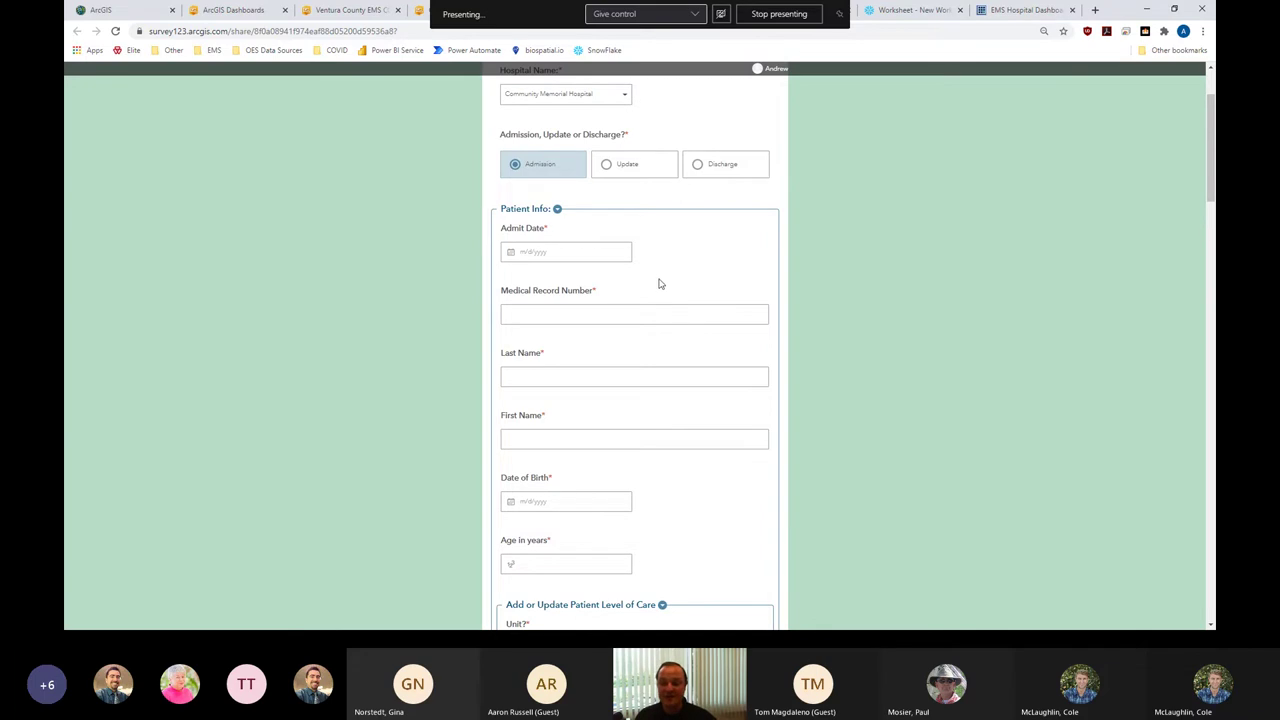
{"action": "scroll", "coordinate": [706, 352], "scroll_direction": "down", "scroll_amount": 2}
{"action": "scroll", "coordinate": [706, 354], "scroll_direction": "down", "scroll_amount": 3}
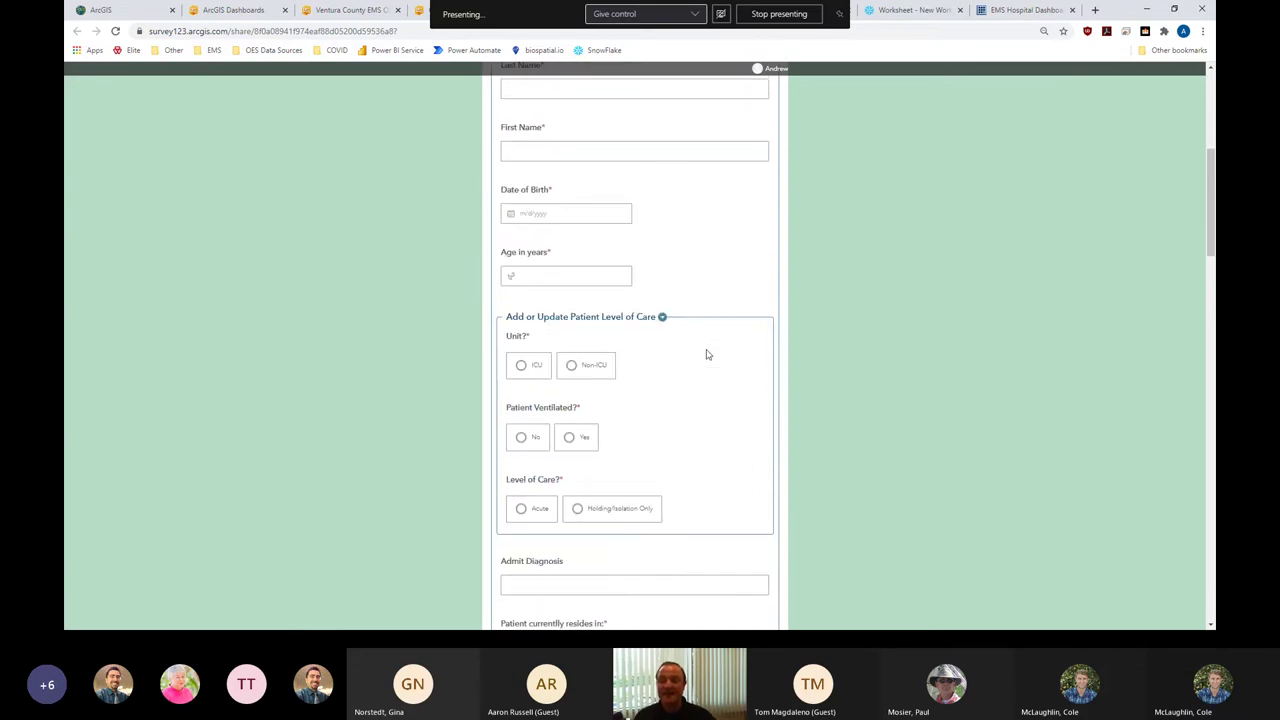
{"action": "scroll", "coordinate": [707, 357], "scroll_direction": "down", "scroll_amount": 1}
{"action": "scroll", "coordinate": [707, 357], "scroll_direction": "down", "scroll_amount": 1}
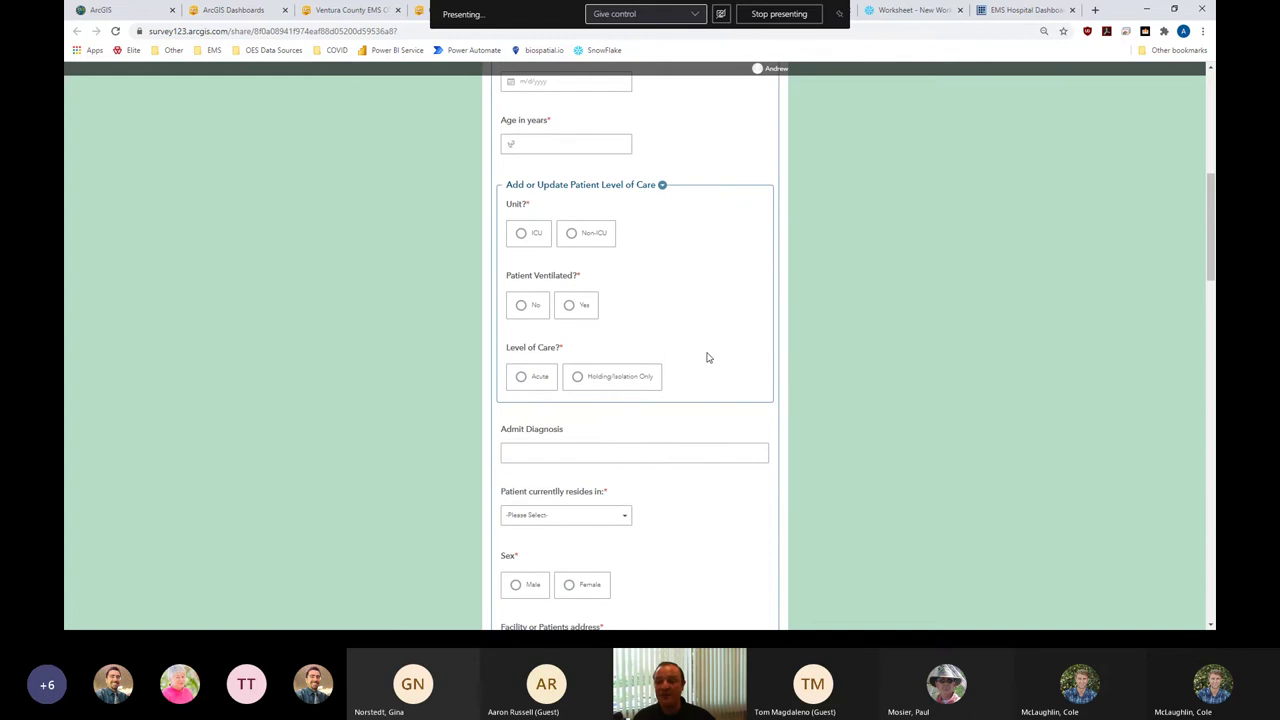
{"action": "scroll", "coordinate": [707, 355], "scroll_direction": "up", "scroll_amount": 2}
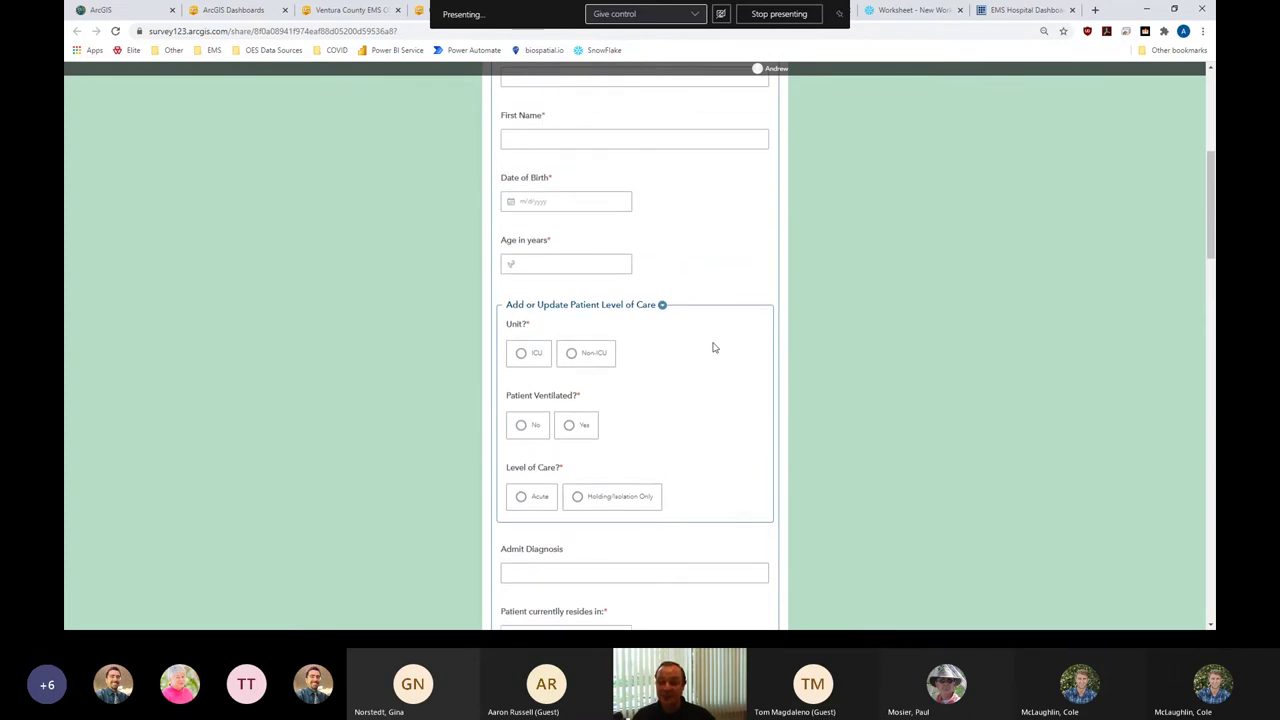
{"action": "key", "text": "ctrl+minus"}
{"action": "key", "text": "ctrl+minus"}
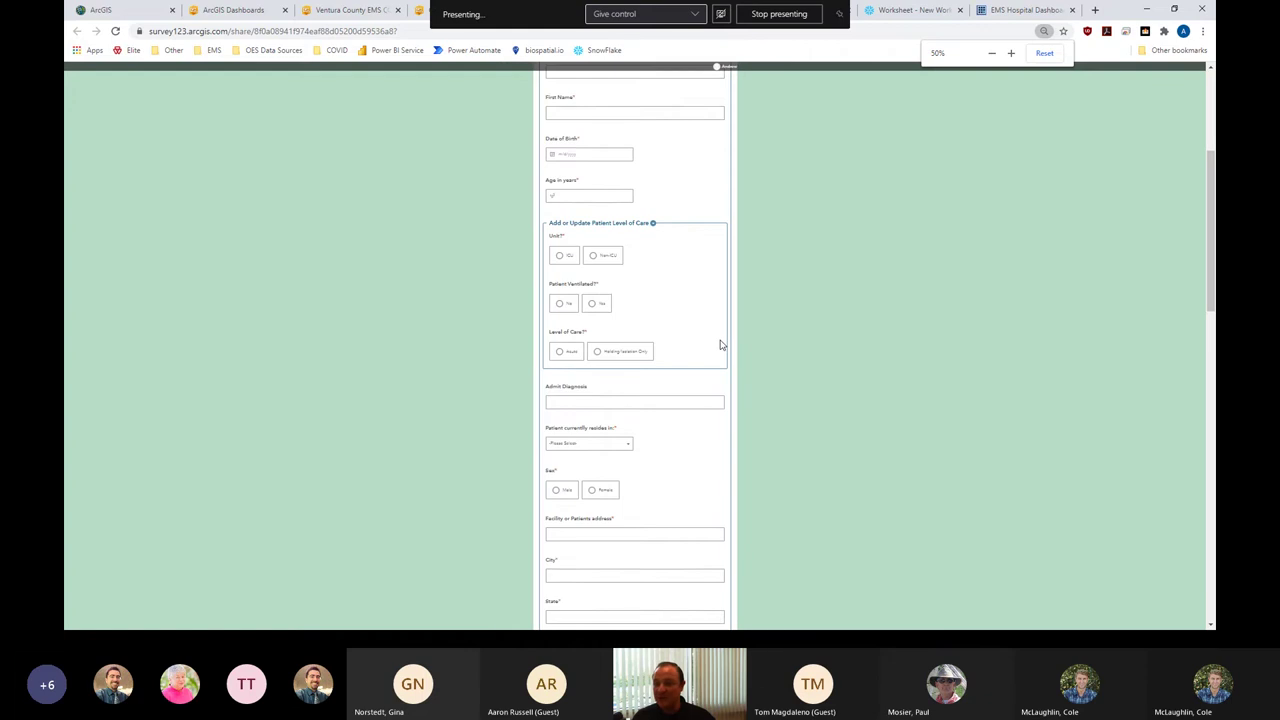
{"action": "scroll", "coordinate": [720, 345], "scroll_direction": "up", "scroll_amount": 2}
{"action": "key", "text": "ctrl+plus"}
{"action": "key", "text": "ctrl+plus"}
{"action": "scroll", "coordinate": [721, 347], "scroll_direction": "up", "scroll_amount": 1}
{"action": "scroll", "coordinate": [720, 348], "scroll_direction": "down", "scroll_amount": 5}
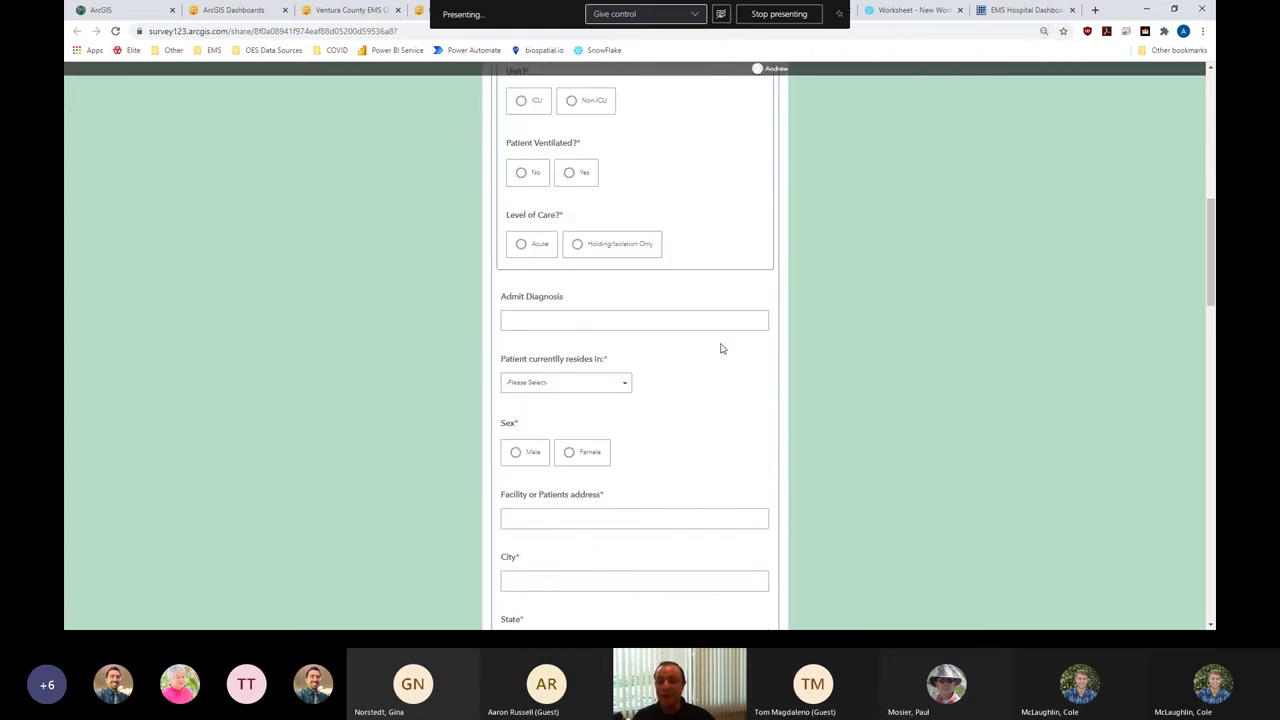
{"action": "scroll", "coordinate": [722, 349], "scroll_direction": "down", "scroll_amount": 1}
{"action": "scroll", "coordinate": [644, 340], "scroll_direction": "down", "scroll_amount": 2}
{"action": "scroll", "coordinate": [644, 338], "scroll_direction": "down", "scroll_amount": 2}
{"action": "scroll", "coordinate": [651, 371], "scroll_direction": "down", "scroll_amount": 1}
{"action": "scroll", "coordinate": [651, 372], "scroll_direction": "down", "scroll_amount": 1}
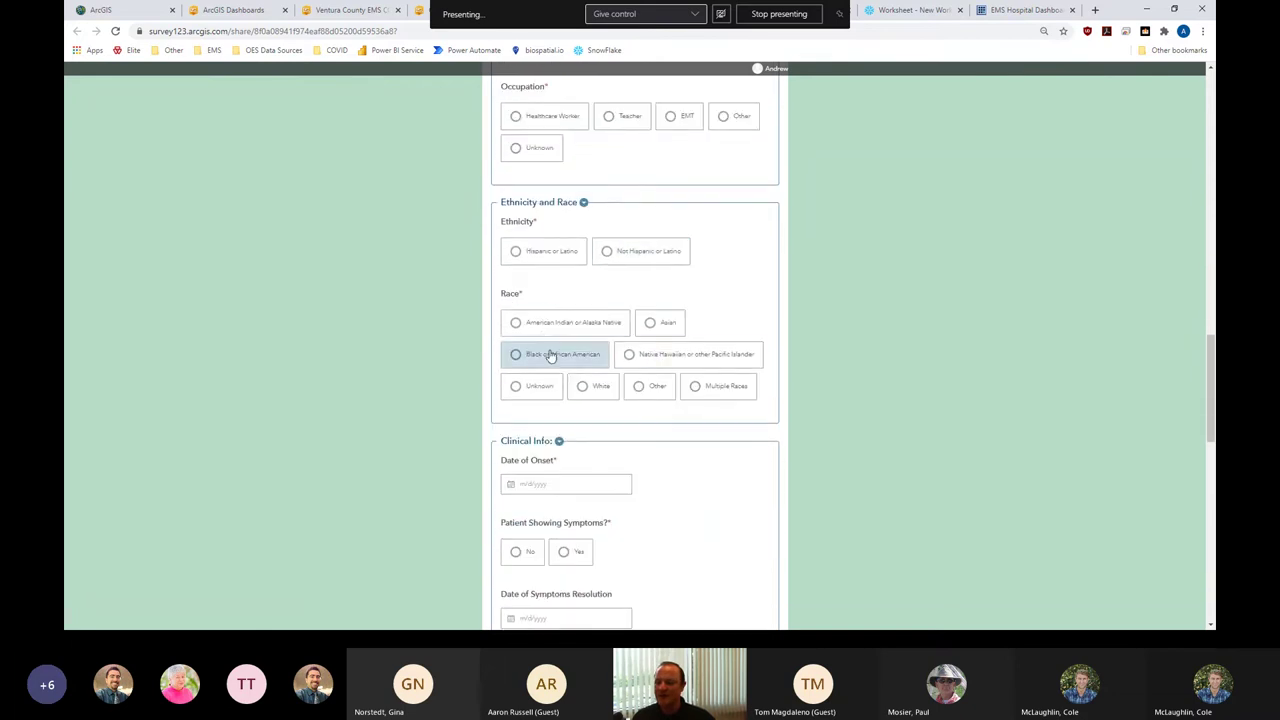
{"action": "scroll", "coordinate": [560, 358], "scroll_direction": "down", "scroll_amount": 1}
{"action": "scroll", "coordinate": [566, 362], "scroll_direction": "down", "scroll_amount": 1}
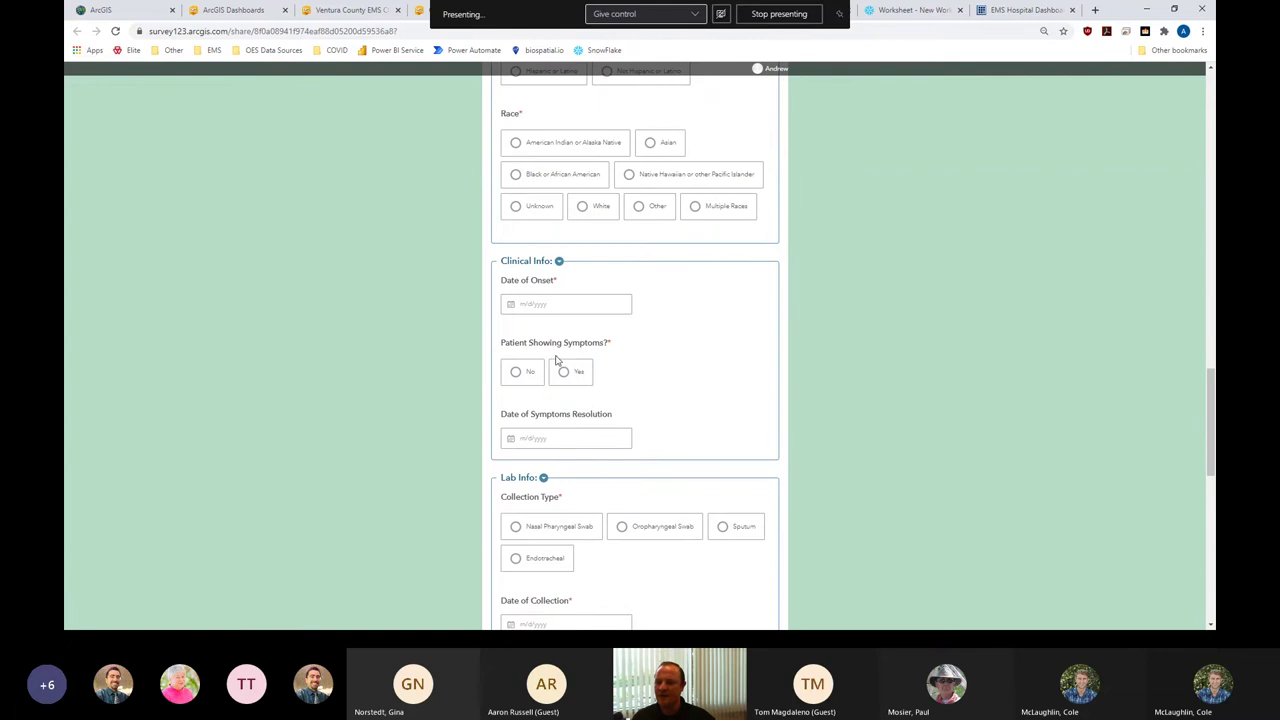
- Answer Yes to Patient Showing Symptoms and review the symptom checklist in Clinical Info
{"action": "left_click", "coordinate": [570, 372]}
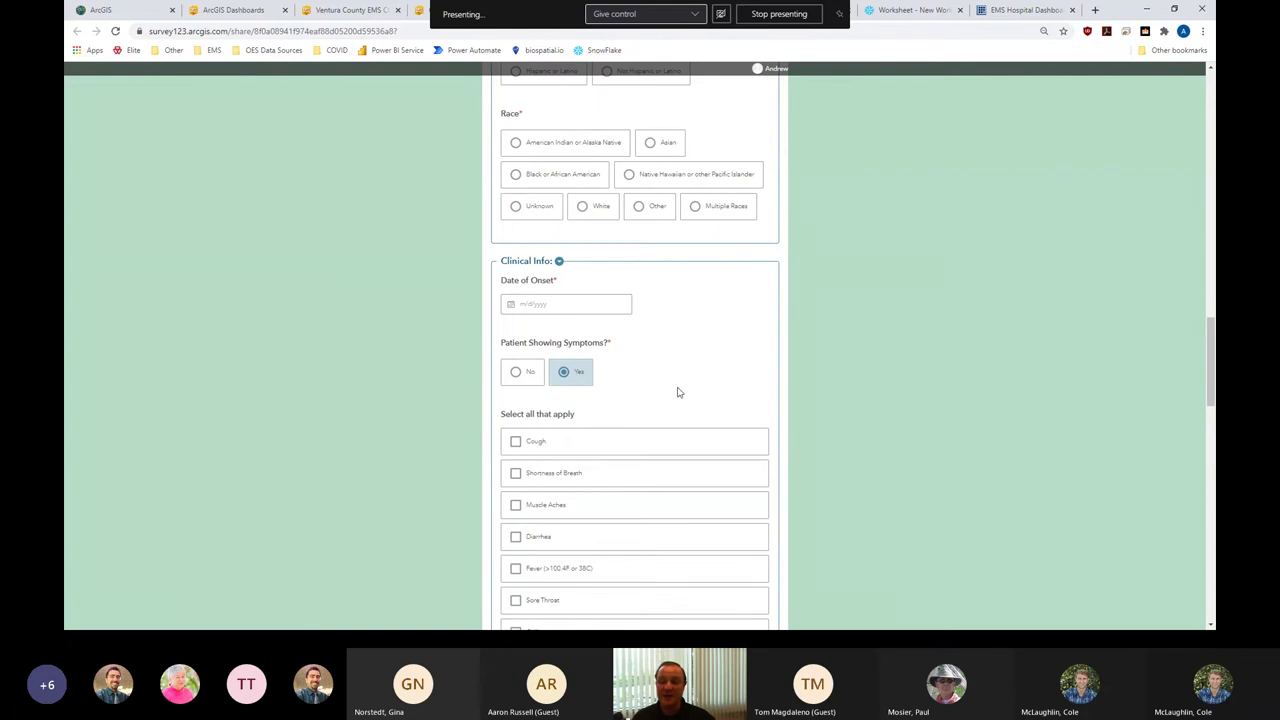
{"action": "scroll", "coordinate": [677, 391], "scroll_direction": "down", "scroll_amount": 1}
{"action": "scroll", "coordinate": [677, 392], "scroll_direction": "down", "scroll_amount": 2}
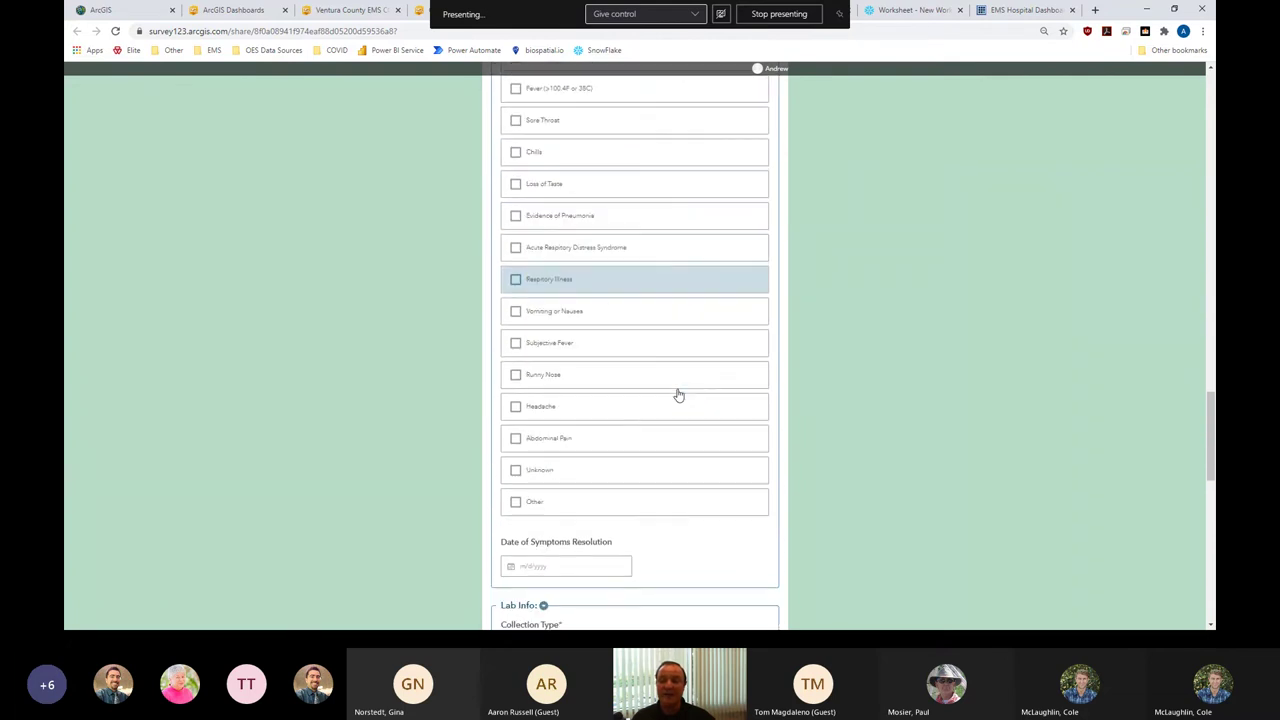
{"action": "scroll", "coordinate": [677, 394], "scroll_direction": "down", "scroll_amount": 1}
{"action": "scroll", "coordinate": [677, 394], "scroll_direction": "down", "scroll_amount": 1}
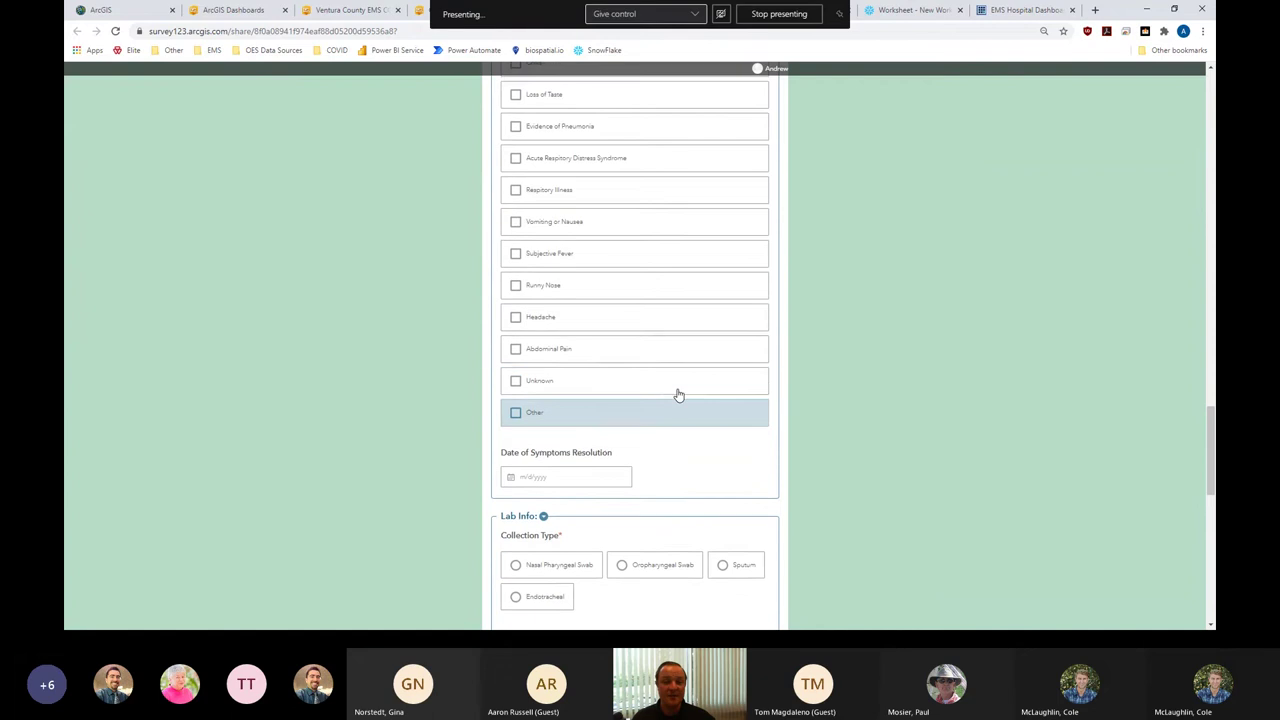
{"action": "scroll", "coordinate": [677, 394], "scroll_direction": "up", "scroll_amount": 3}
- Compare the No and Yes variants of Patient Showing Symptoms and leave the answer at No
{"action": "left_click", "coordinate": [530, 136]}
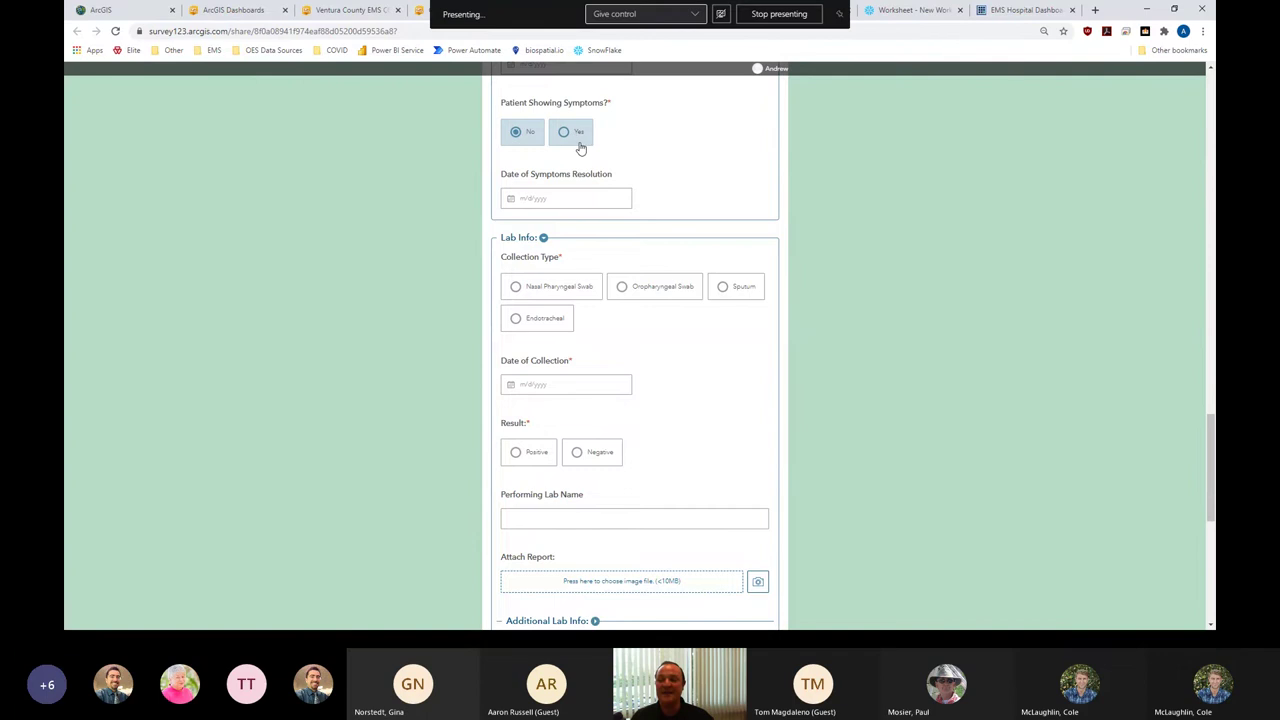
{"action": "left_click", "coordinate": [572, 133]}
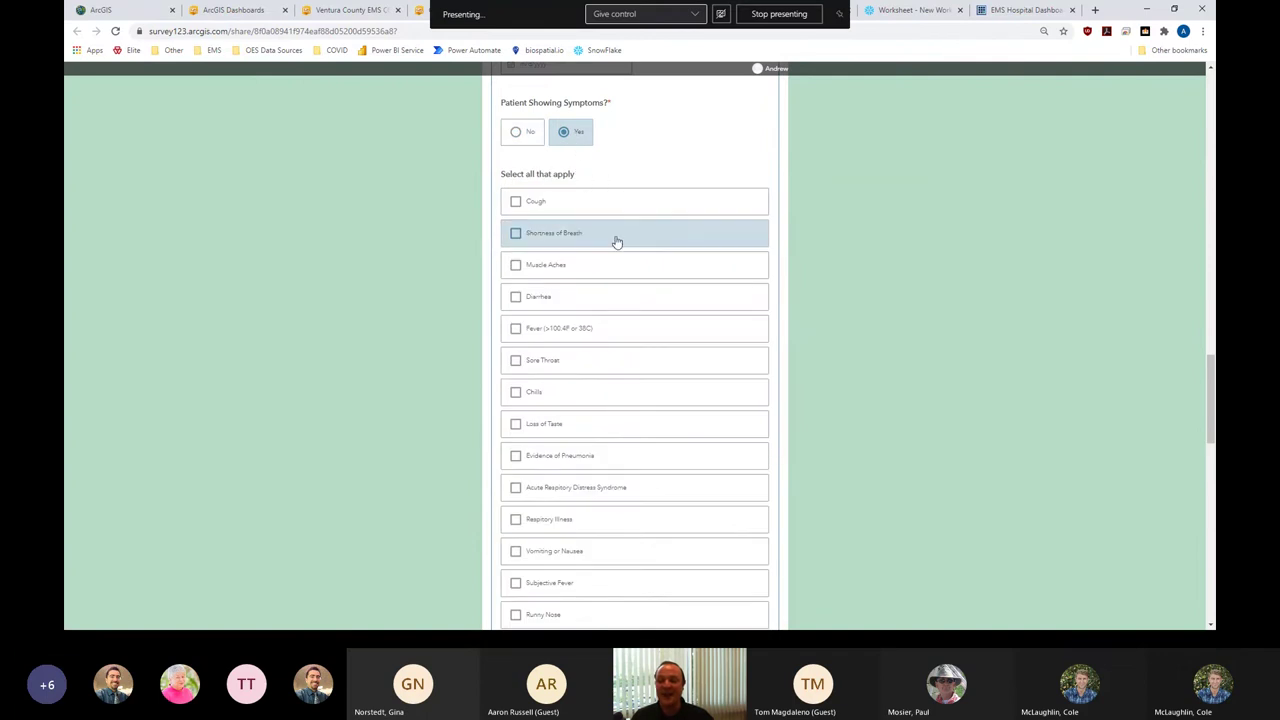
{"action": "scroll", "coordinate": [614, 240], "scroll_direction": "down", "scroll_amount": 4}
{"action": "scroll", "coordinate": [616, 243], "scroll_direction": "down", "scroll_amount": 1}
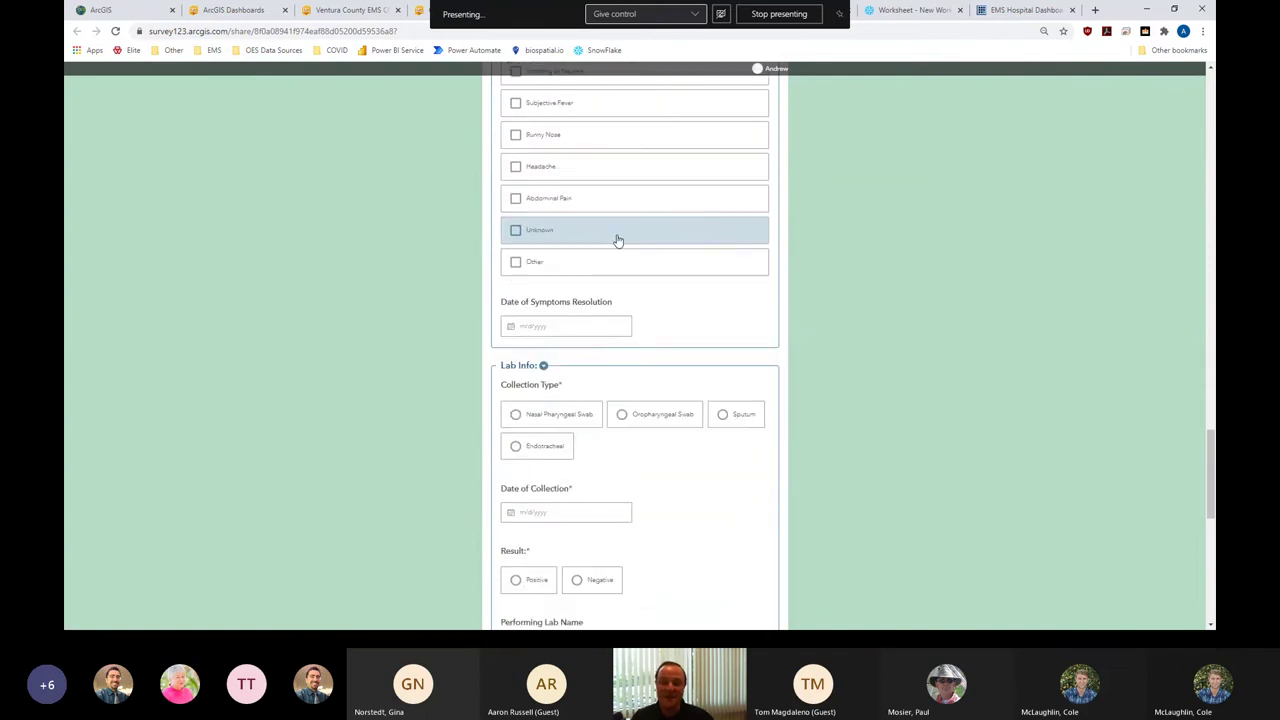
{"action": "scroll", "coordinate": [619, 241], "scroll_direction": "up", "scroll_amount": 6}
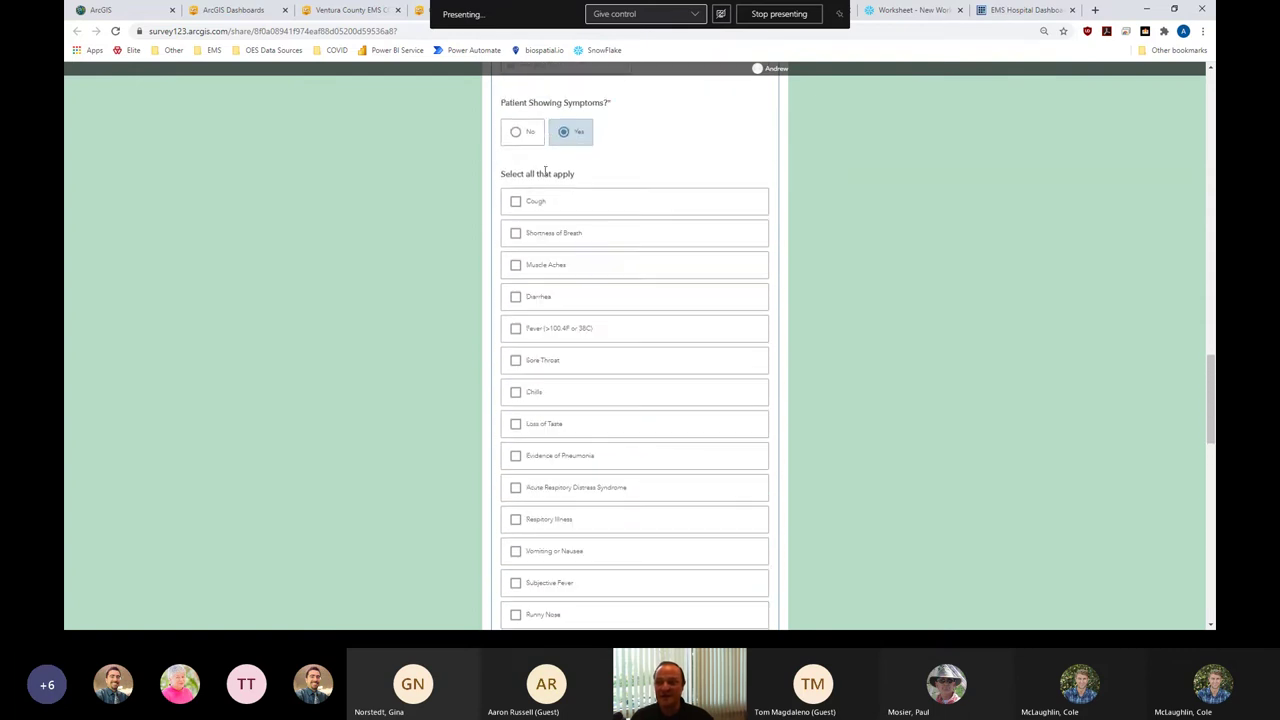
{"action": "left_click", "coordinate": [514, 132]}
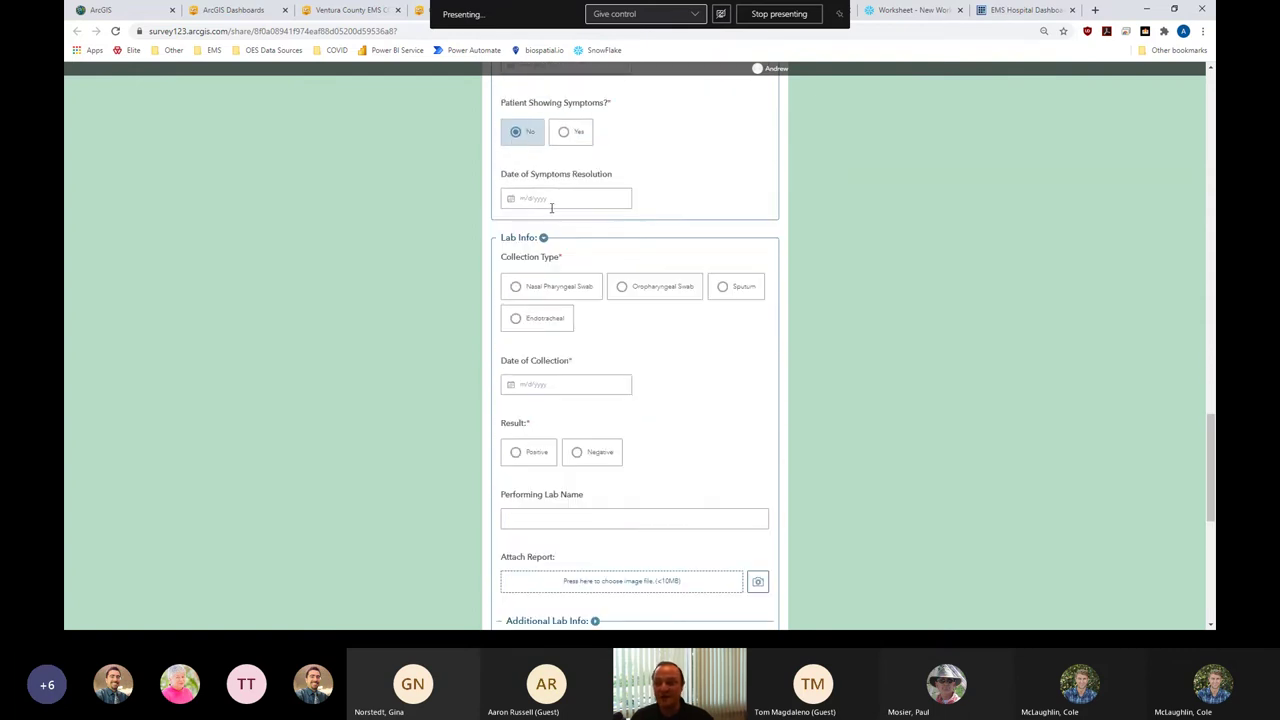
- Review the Lab Info questions and answer No to close contact with a laboratory-confirmed COVID-19 patient
{"action": "scroll", "coordinate": [618, 256], "scroll_direction": "down", "scroll_amount": 2}
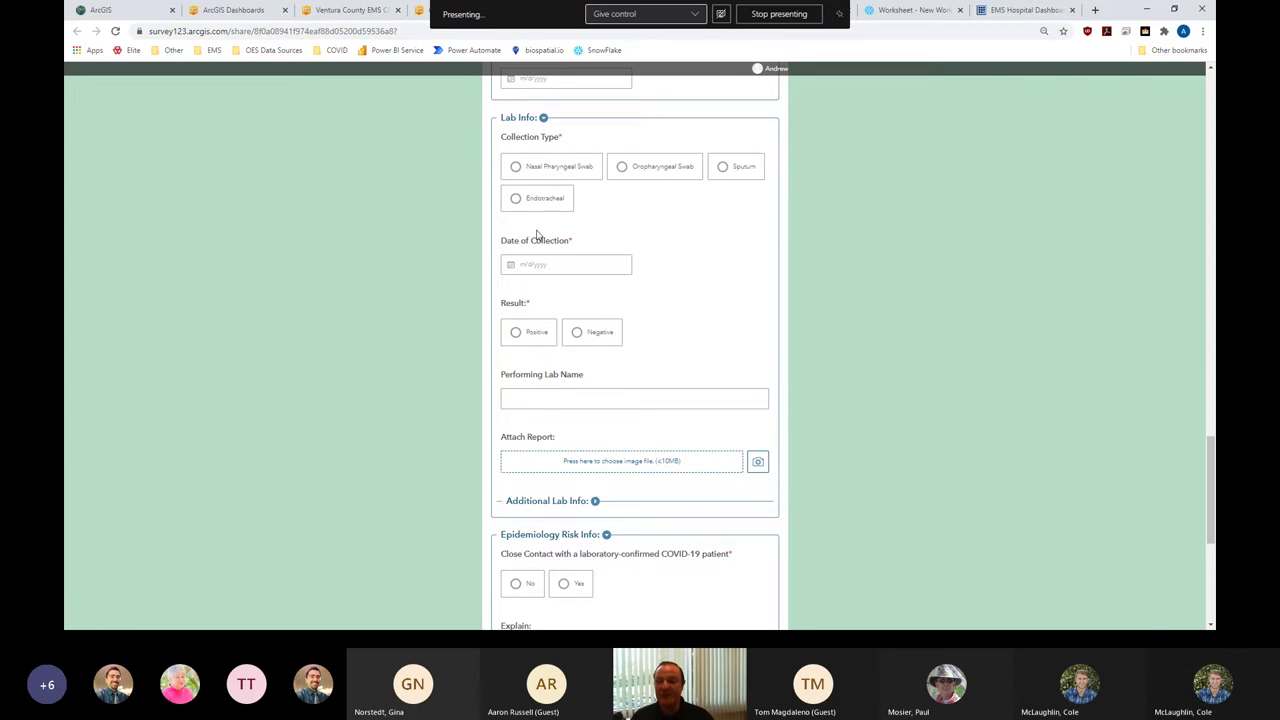
{"action": "scroll", "coordinate": [536, 236], "scroll_direction": "down", "scroll_amount": 1}
{"action": "scroll", "coordinate": [536, 236], "scroll_direction": "down", "scroll_amount": 3}
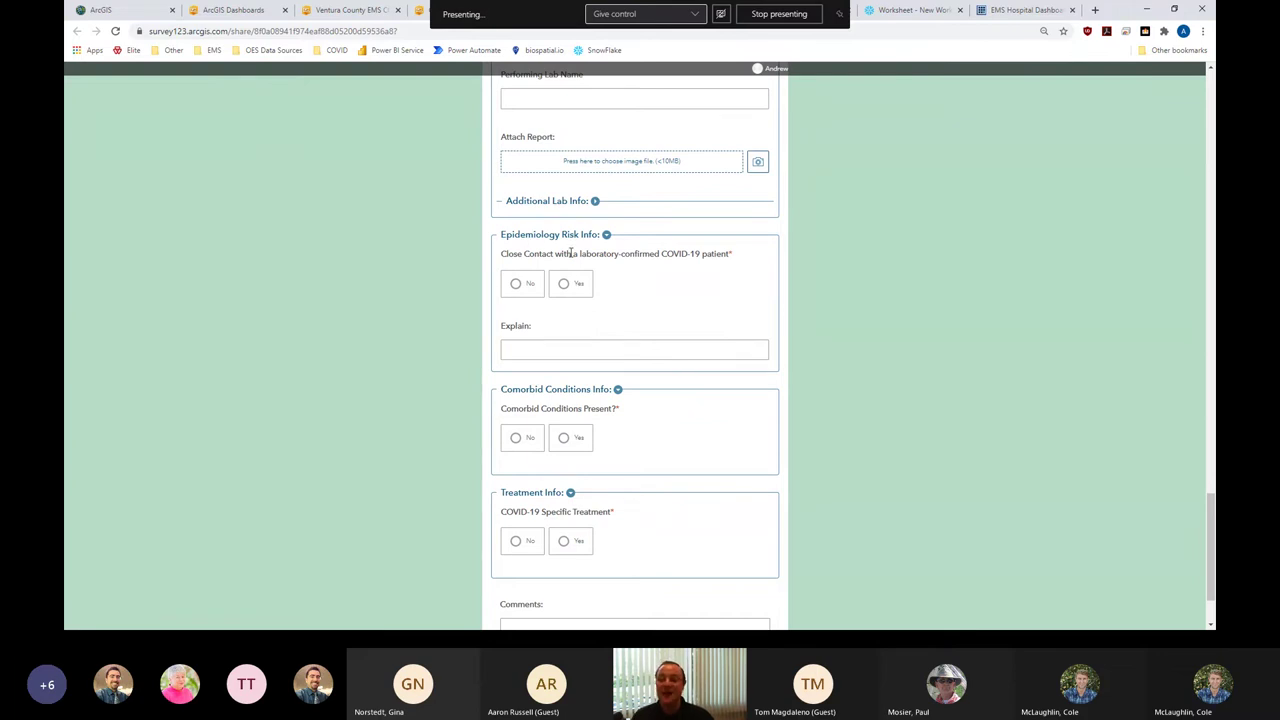
{"action": "left_click", "coordinate": [575, 287]}
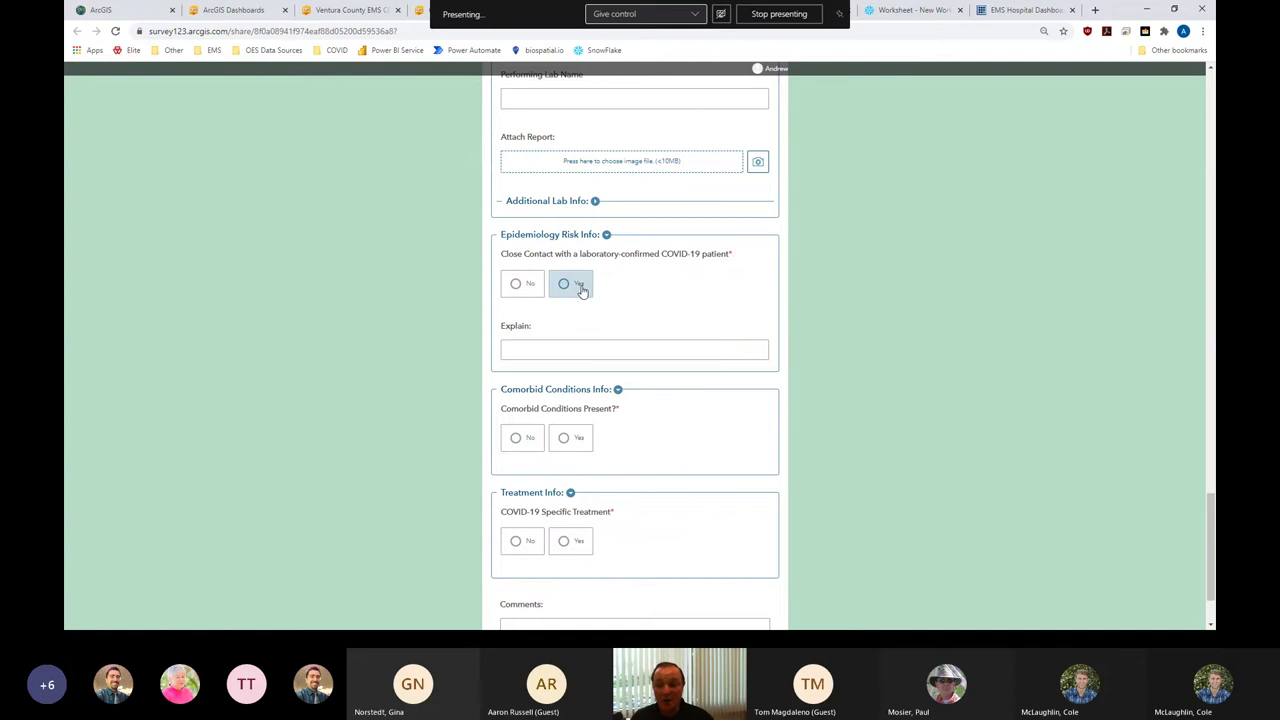
{"action": "left_click", "coordinate": [531, 284]}
- Answer Yes to Comorbid Conditions Present and review the list of selectable conditions
{"action": "scroll", "coordinate": [632, 270], "scroll_direction": "down", "scroll_amount": 1}
{"action": "scroll", "coordinate": [632, 270], "scroll_direction": "up", "scroll_amount": 1}
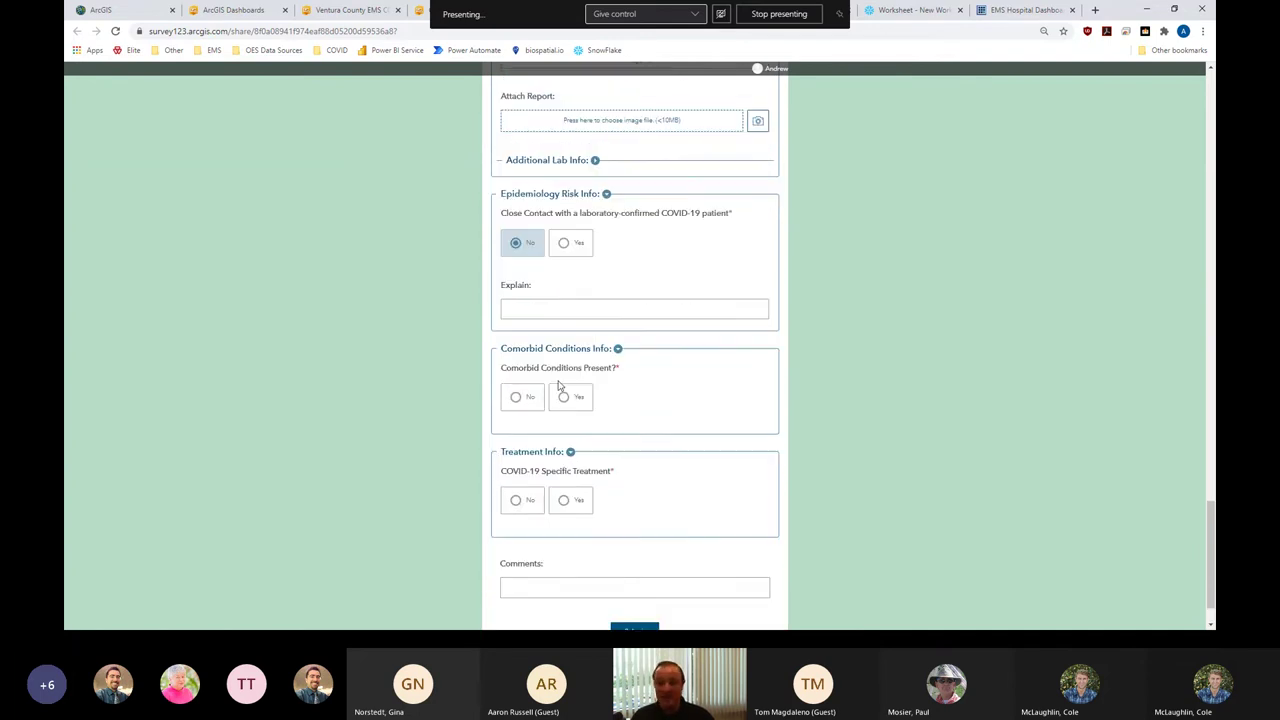
{"action": "left_click", "coordinate": [567, 398]}
{"action": "scroll", "coordinate": [648, 392], "scroll_direction": "down", "scroll_amount": 3}
{"action": "scroll", "coordinate": [648, 393], "scroll_direction": "down", "scroll_amount": 3}
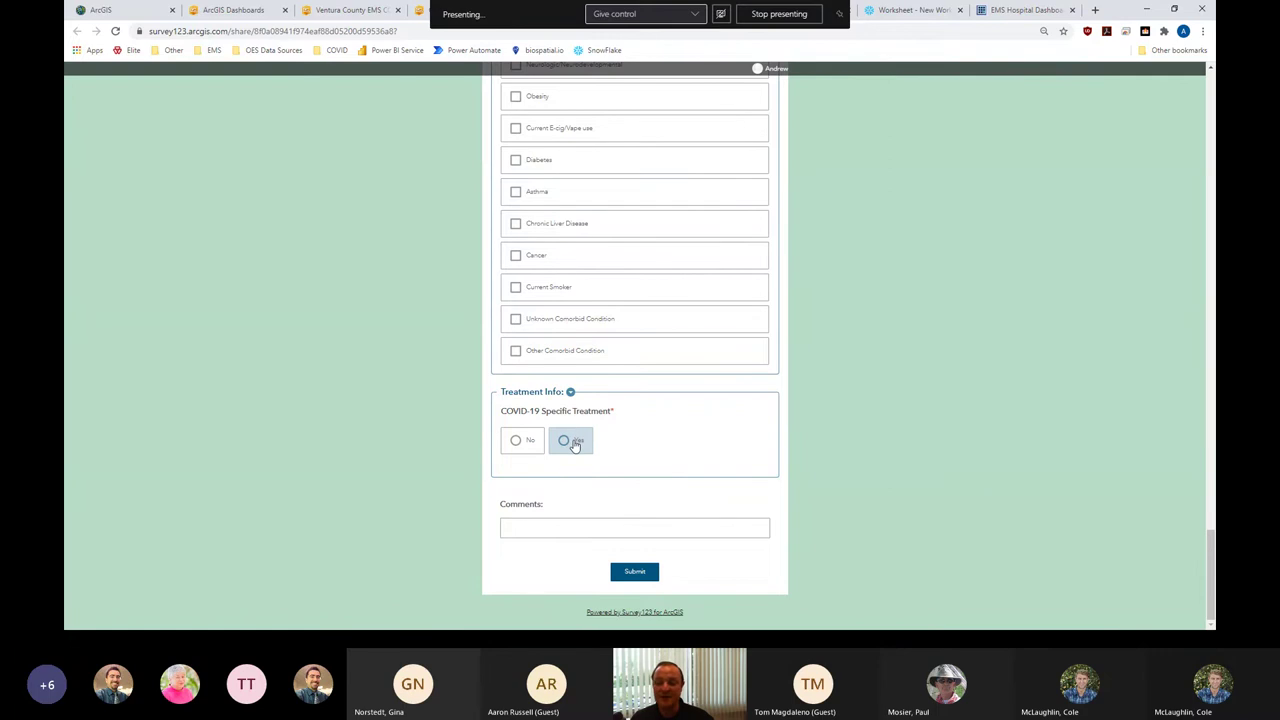
- Answer Yes to COVID-19 Specific Treatment and review the selectable treatments
{"action": "left_click", "coordinate": [573, 443]}
{"action": "scroll", "coordinate": [634, 440], "scroll_direction": "down", "scroll_amount": 3}
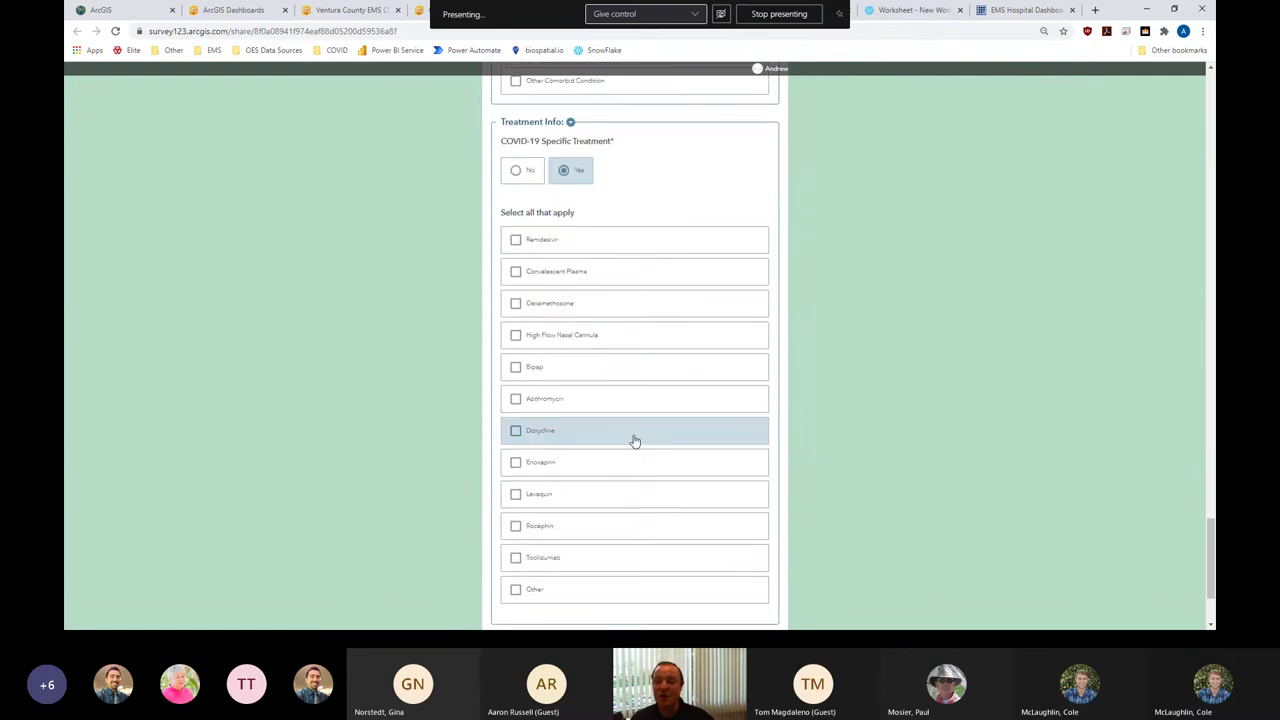
{"action": "scroll", "coordinate": [634, 441], "scroll_direction": "down", "scroll_amount": 1}
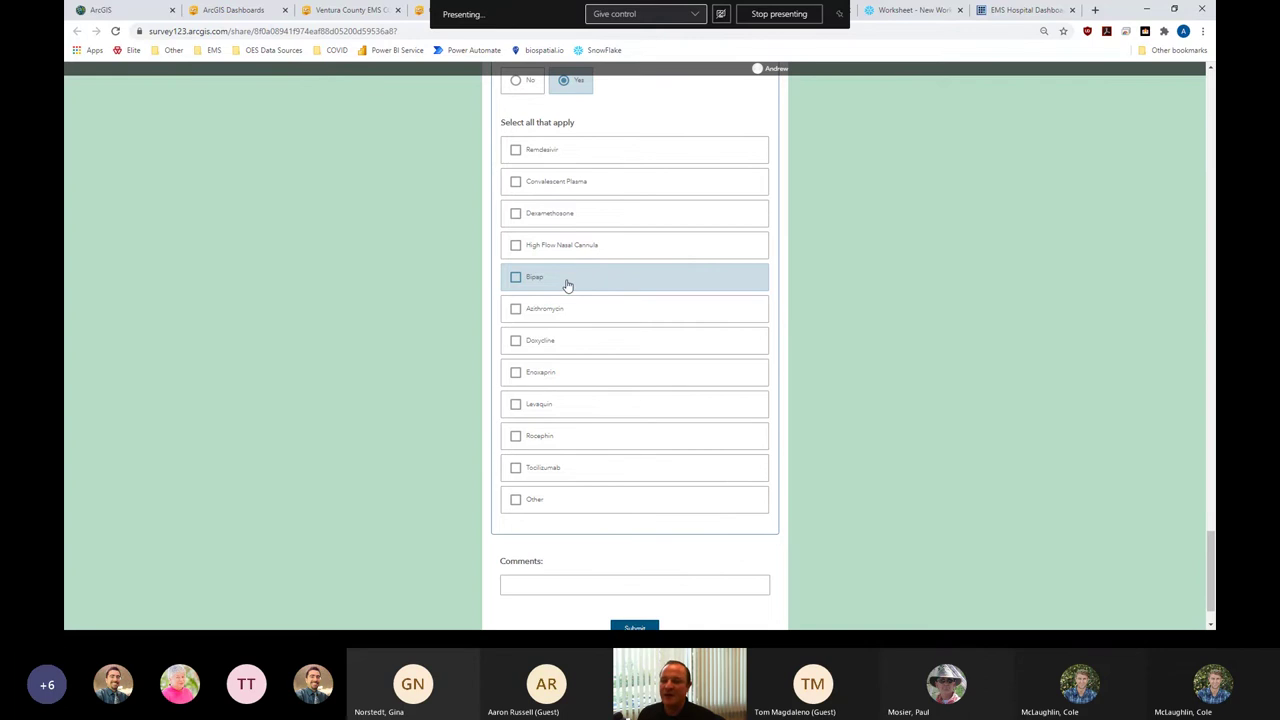
- Return to the start of the survey, switch the record type to Update and review its fields
{"action": "scroll", "coordinate": [567, 286], "scroll_direction": "up", "scroll_amount": 10}
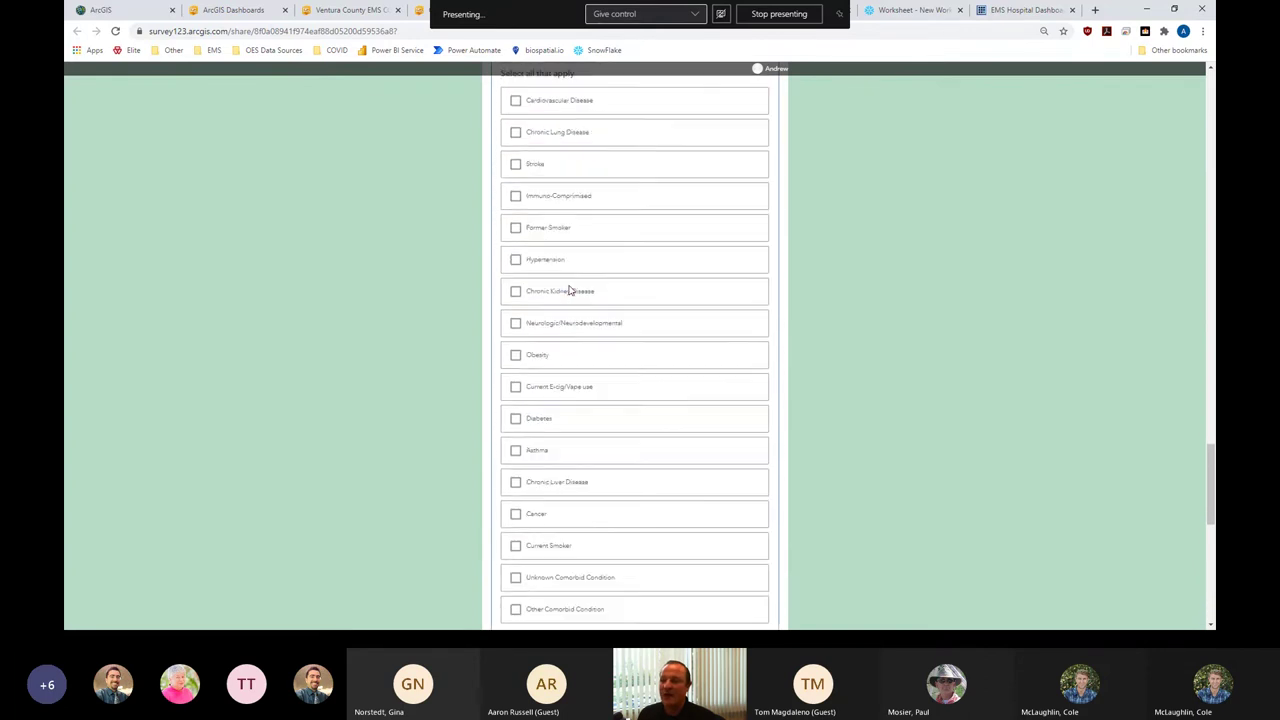
{"action": "left_click_drag", "start_coordinate": [1208, 438], "coordinate": [1198, 98]}
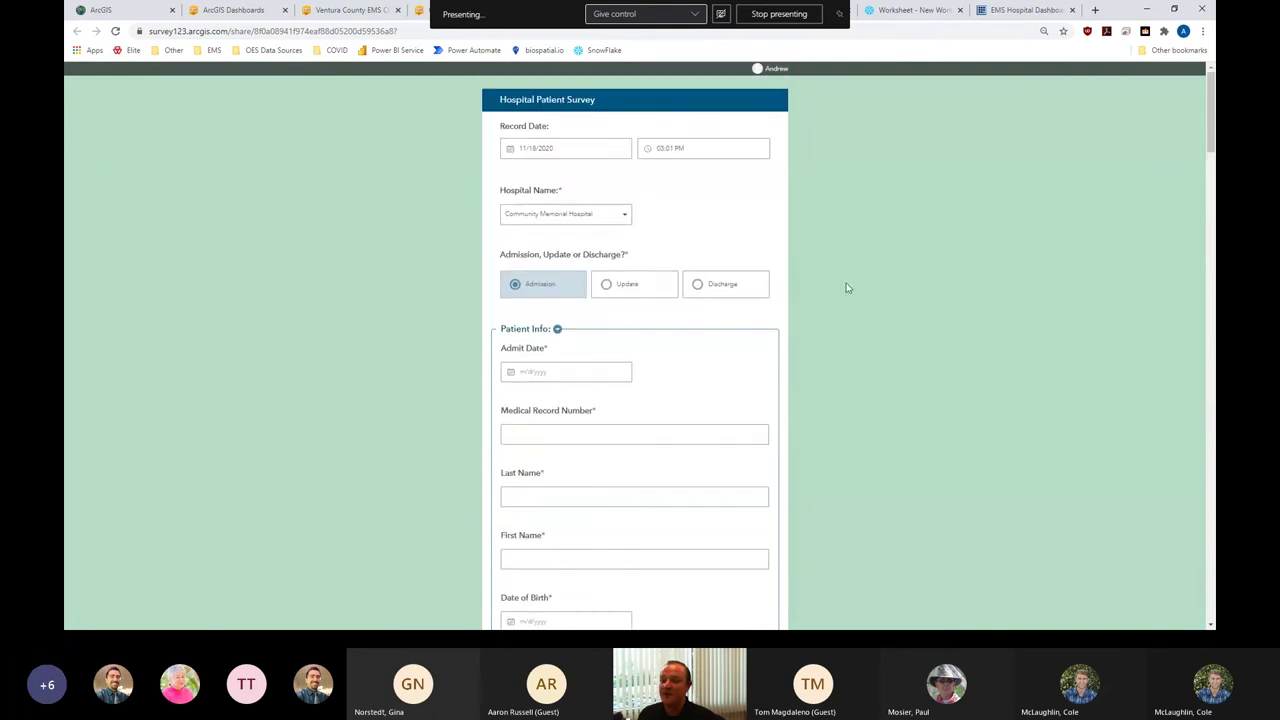
{"action": "left_click", "coordinate": [640, 295]}
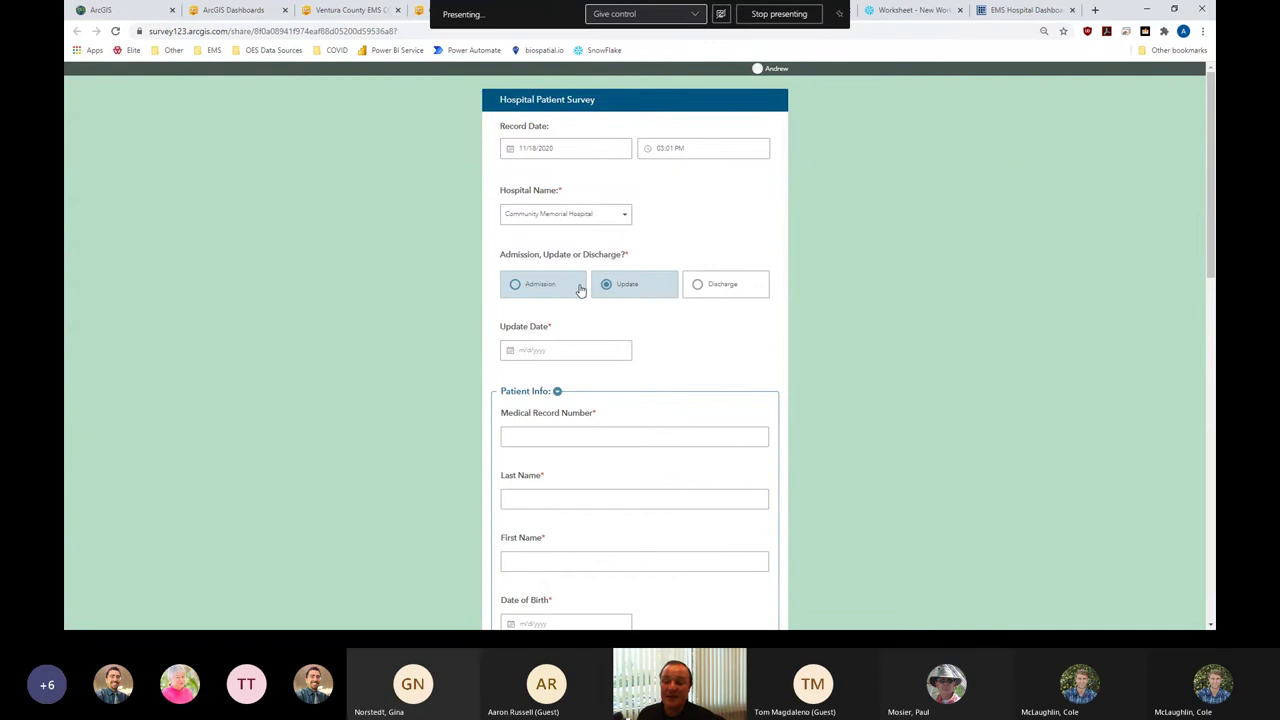
{"action": "scroll", "coordinate": [642, 300], "scroll_direction": "down", "scroll_amount": 1}
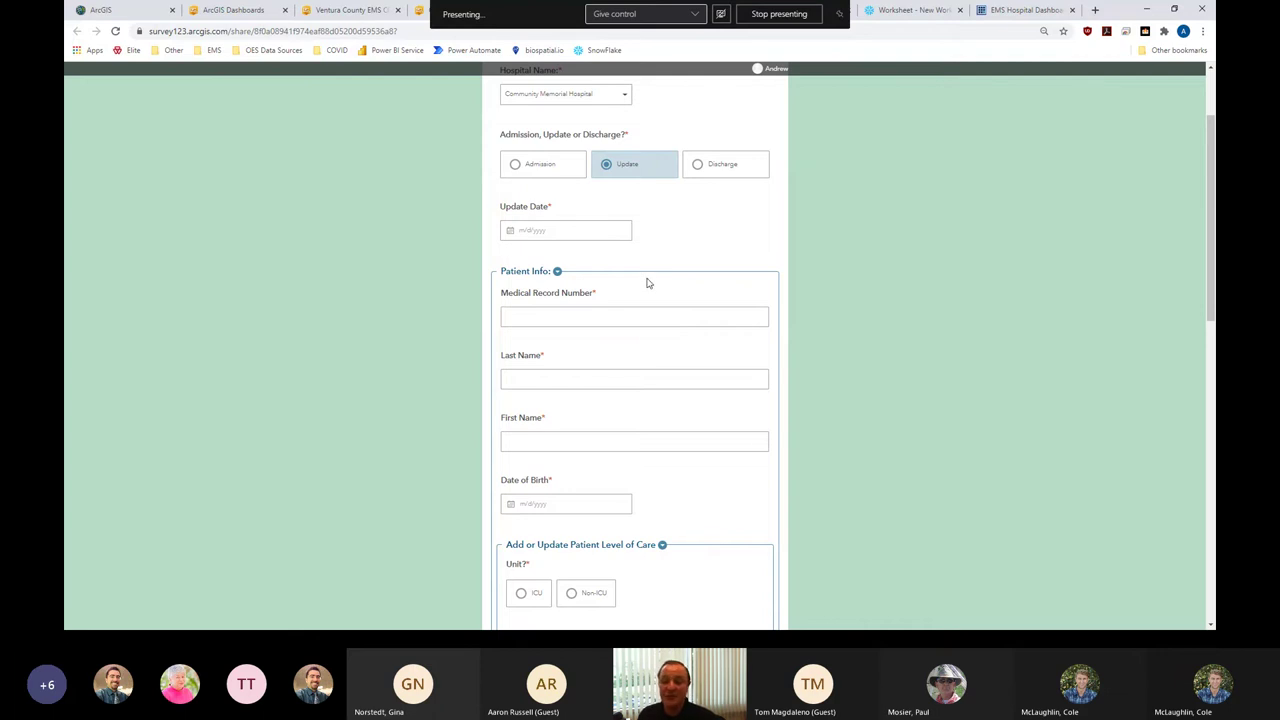
- Switch the record type to Discharge and review the discharge date and disposition fields
{"action": "left_click", "coordinate": [709, 177]}
{"action": "scroll", "coordinate": [826, 335], "scroll_direction": "down", "scroll_amount": 2}
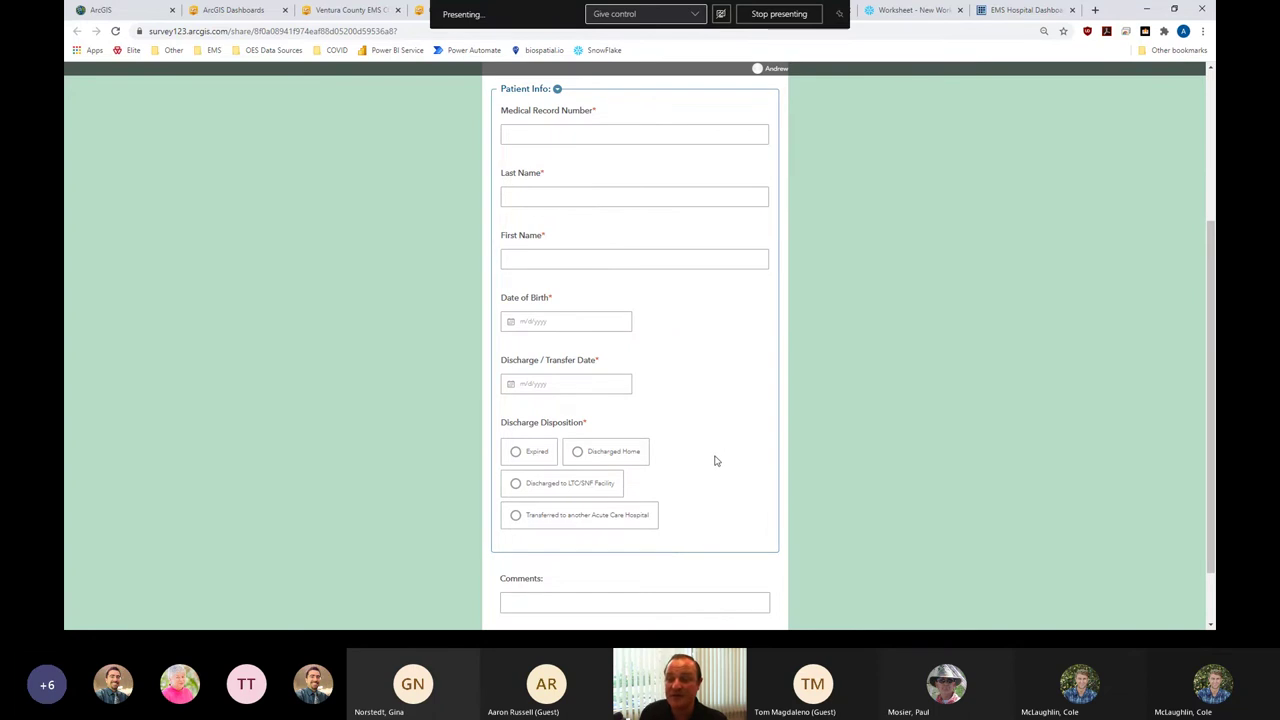
{"action": "scroll", "coordinate": [714, 456], "scroll_direction": "up", "scroll_amount": 1}
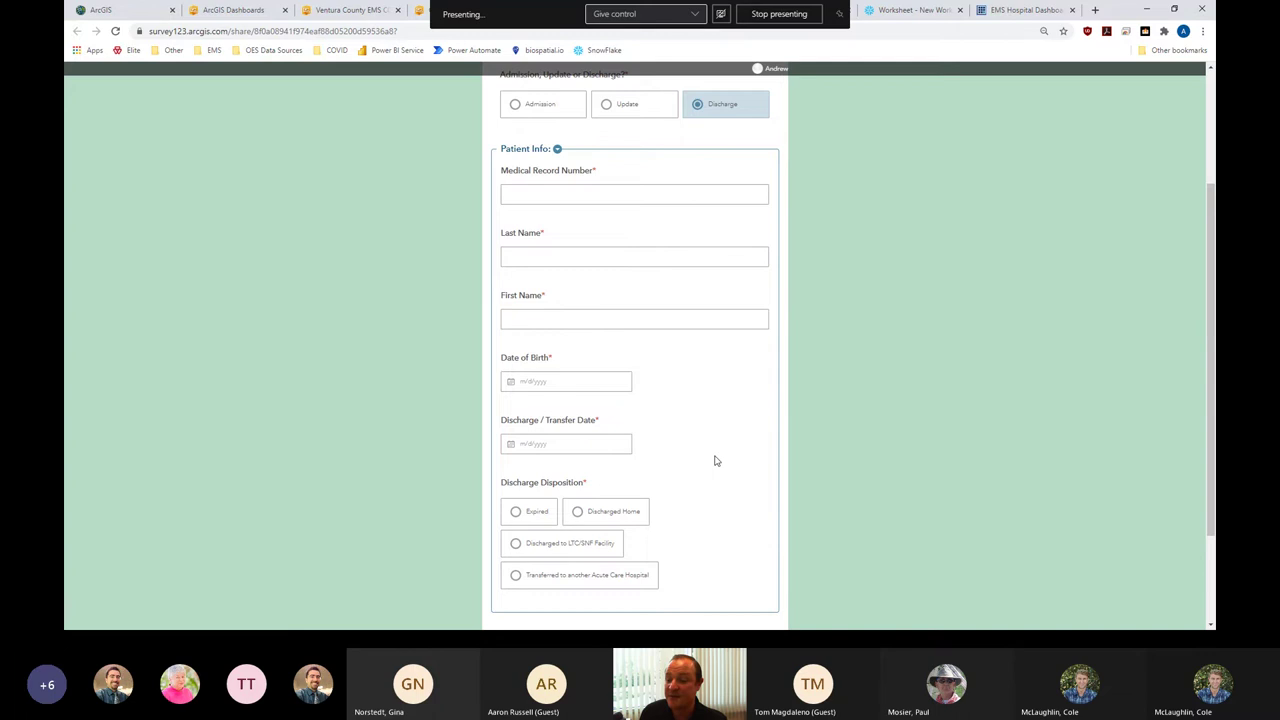
- Leave the survey and bring up the Ventura County EMS Data Portal page with its hospital organization logos
{"action": "scroll", "coordinate": [715, 460], "scroll_direction": "up", "scroll_amount": 3}
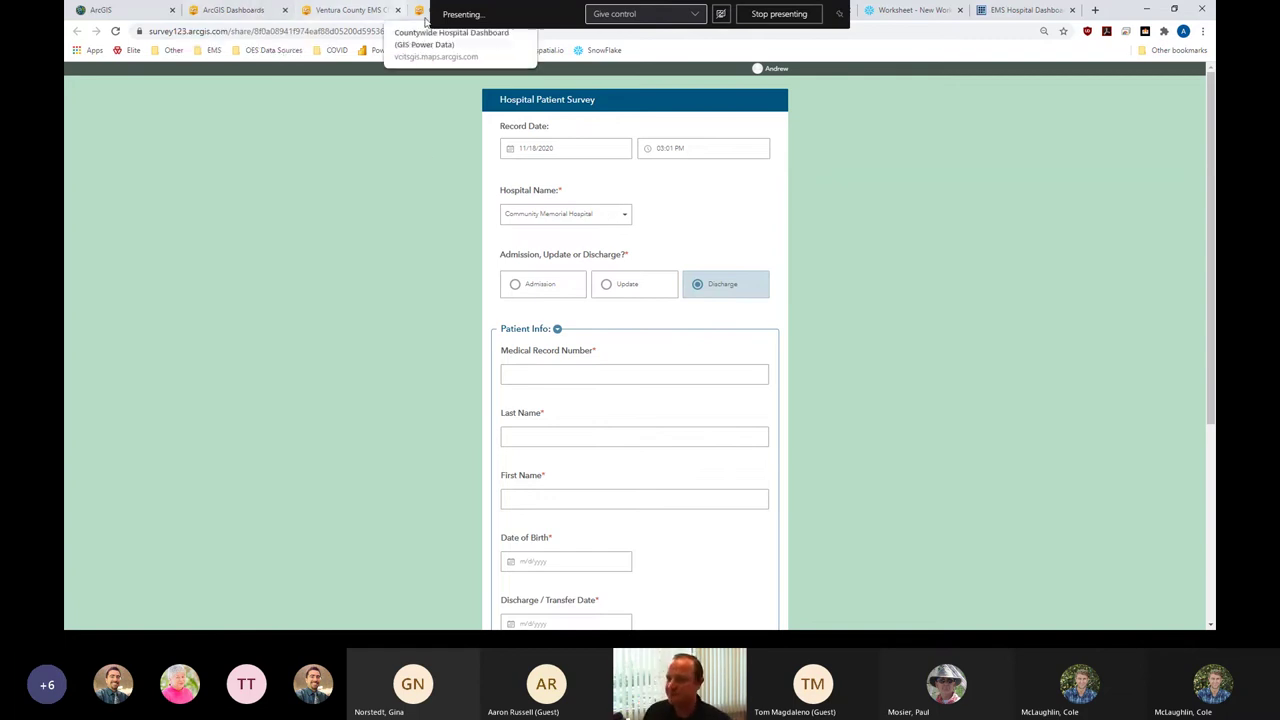
{"action": "left_click", "coordinate": [1036, 12]}
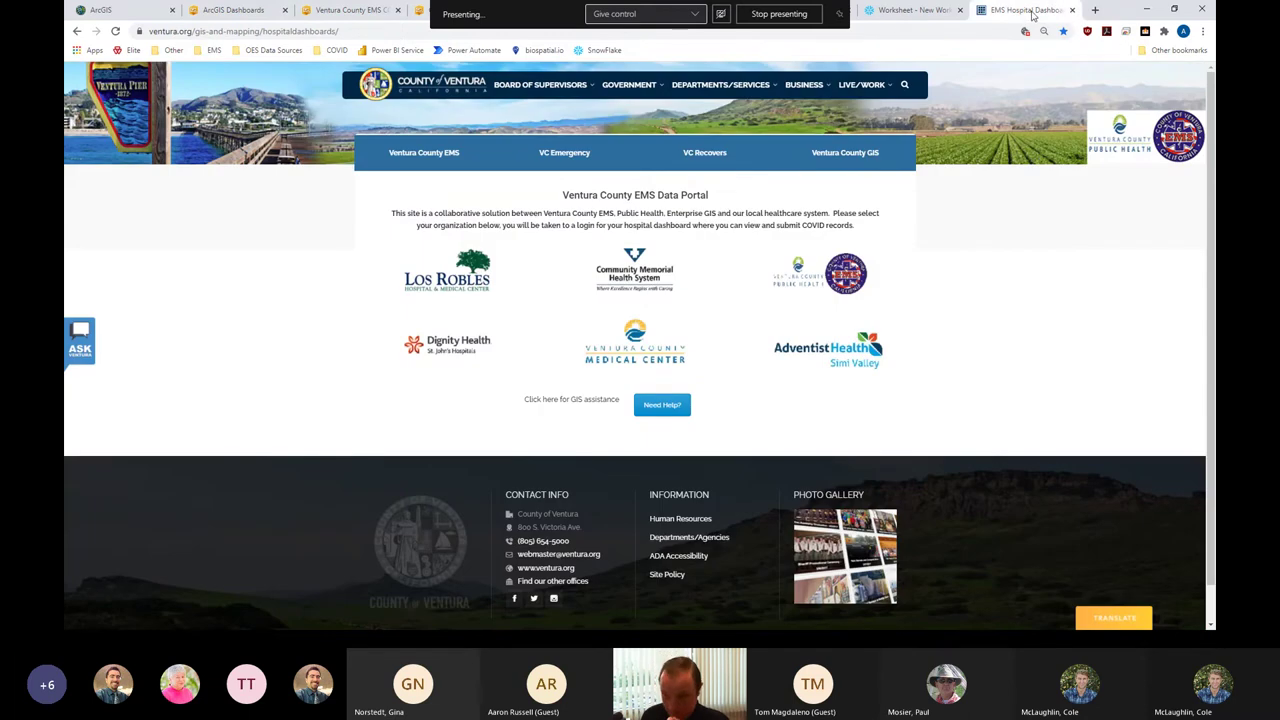
- Restore the browser to a smaller window, move it aside and minimize it
{"action": "left_click_drag", "start_coordinate": [1130, 10], "coordinate": [1086, 61]}
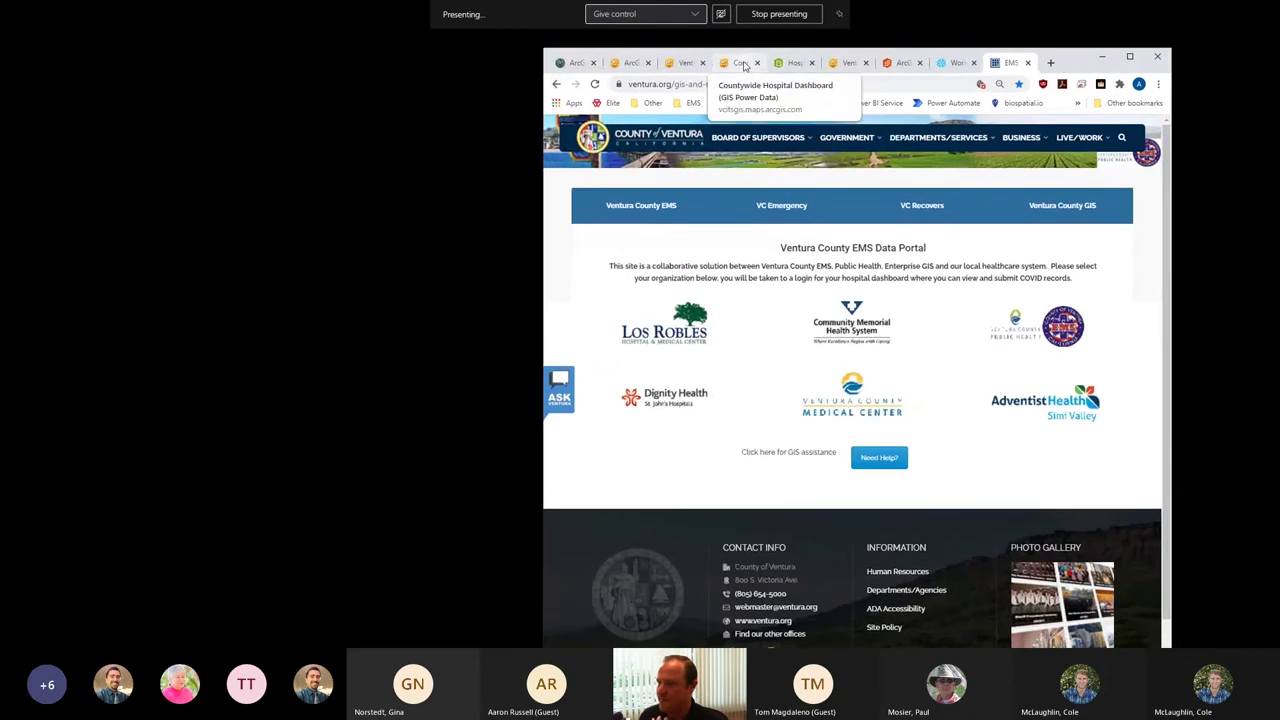
{"action": "left_click_drag", "start_coordinate": [1102, 57], "coordinate": [1092, 55]}
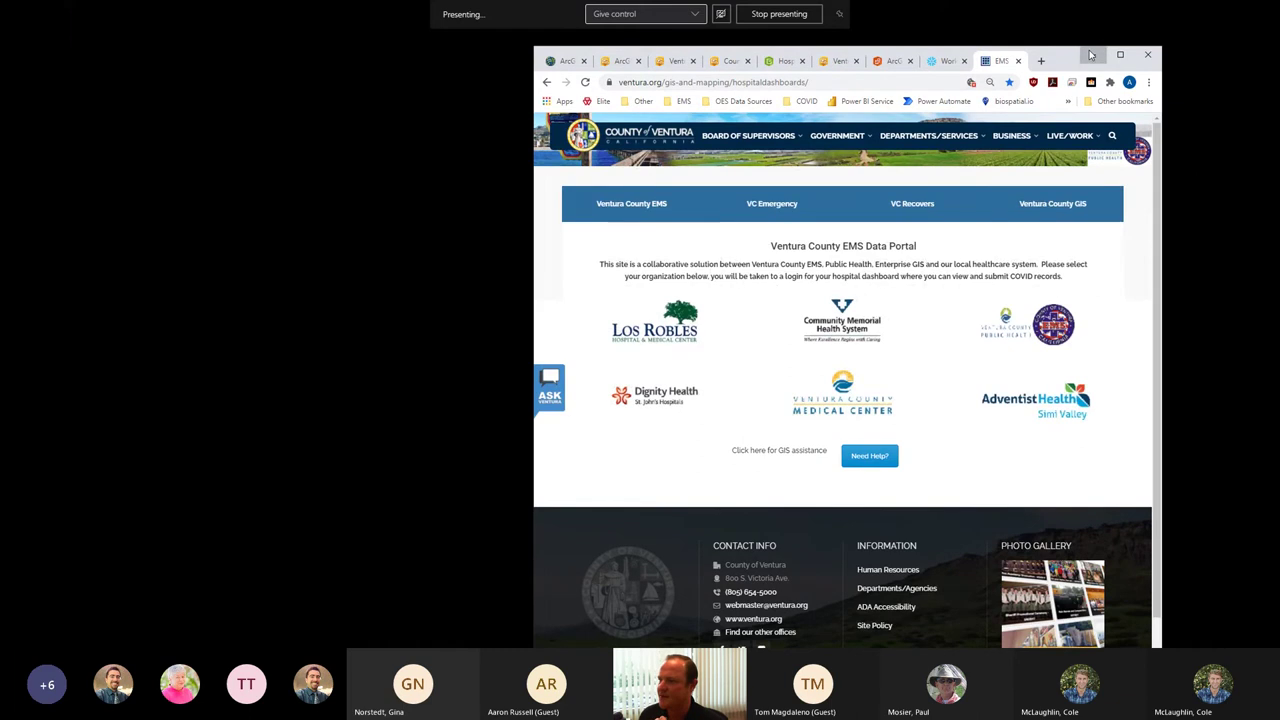
{"action": "left_click", "coordinate": [1091, 54]}
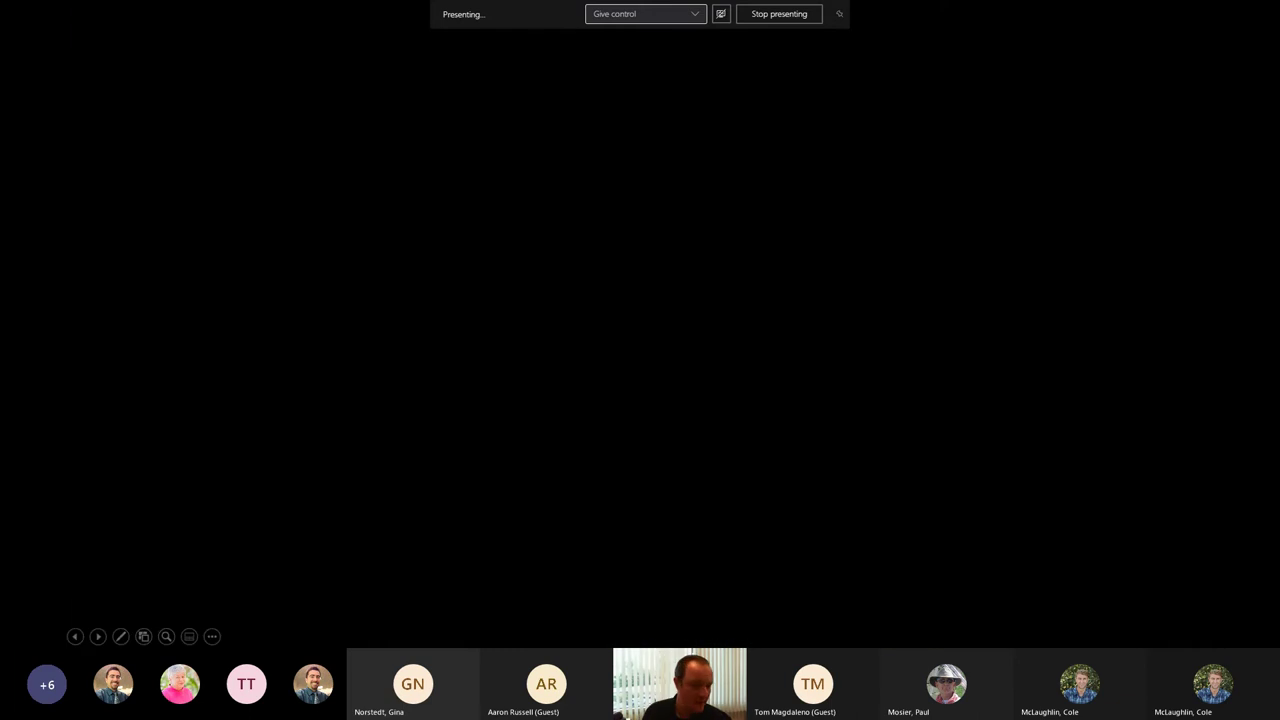
- Switch to the ArcGIS Insights workbook and collapse its dataset list to give the chart cards more room
{"action": "key", "text": "alt+Tab"}
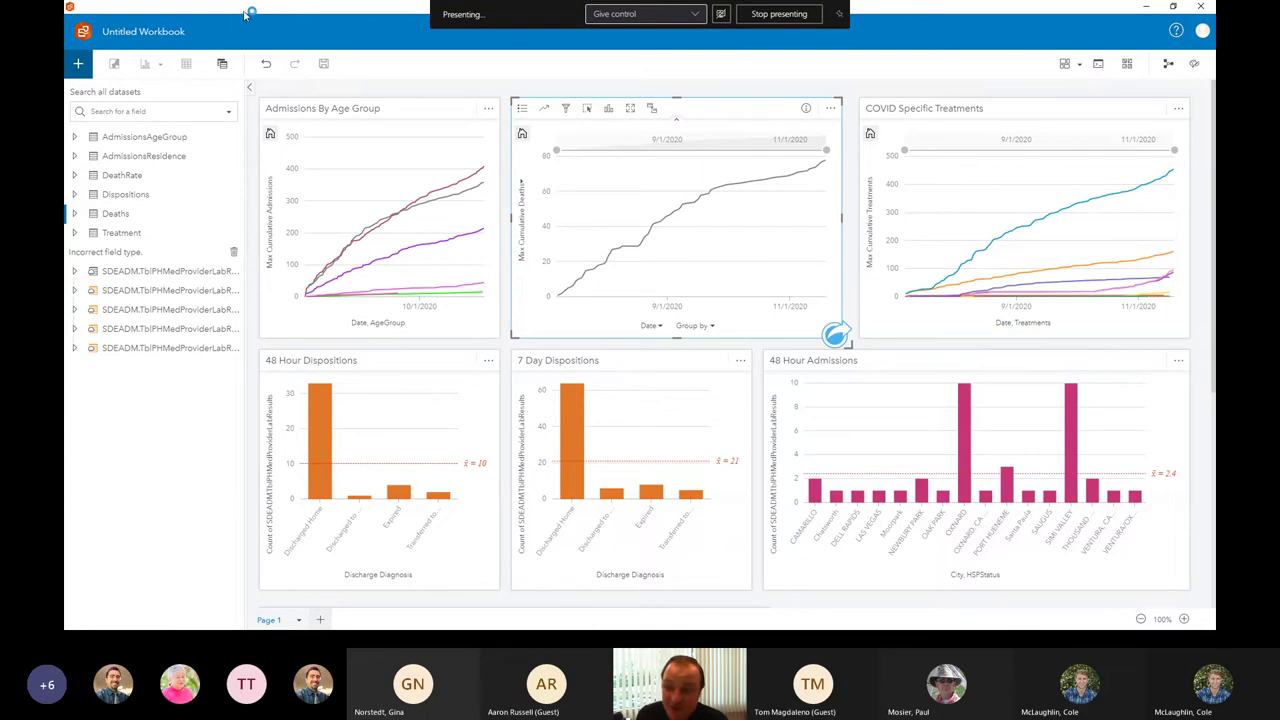
{"action": "left_click", "coordinate": [251, 89]}
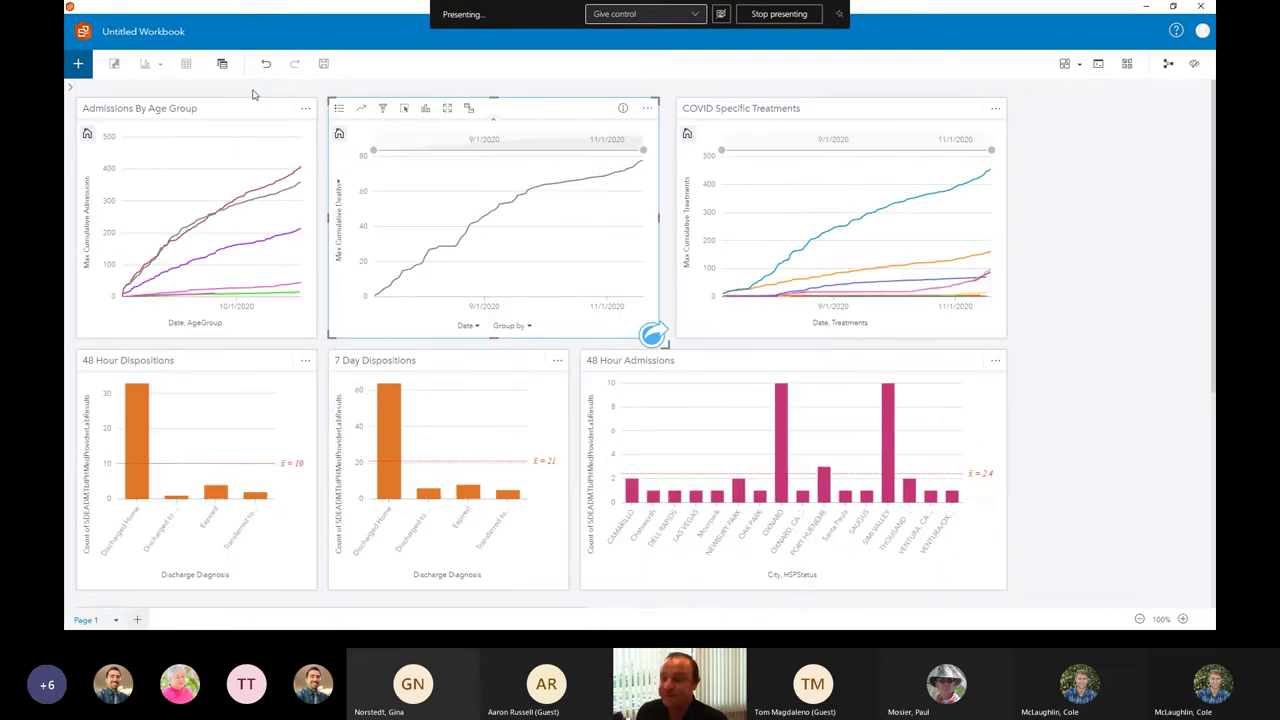